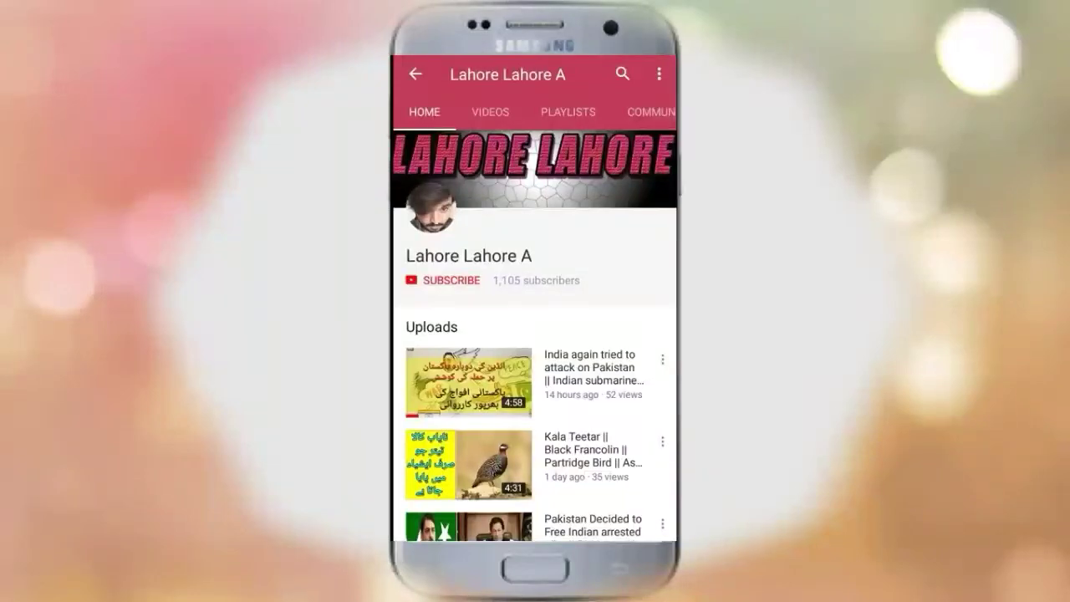
- Subscribe to the YouTube channel and turn on the bell for all new uploads
{"action": "left_click", "coordinate": [443, 280]}
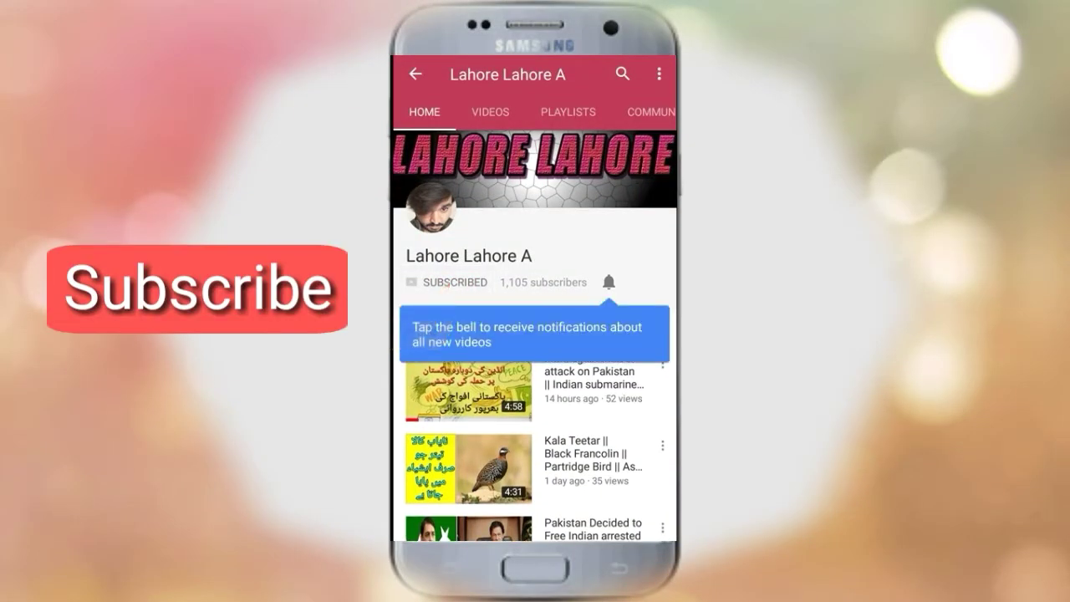
{"action": "left_click", "coordinate": [609, 282]}
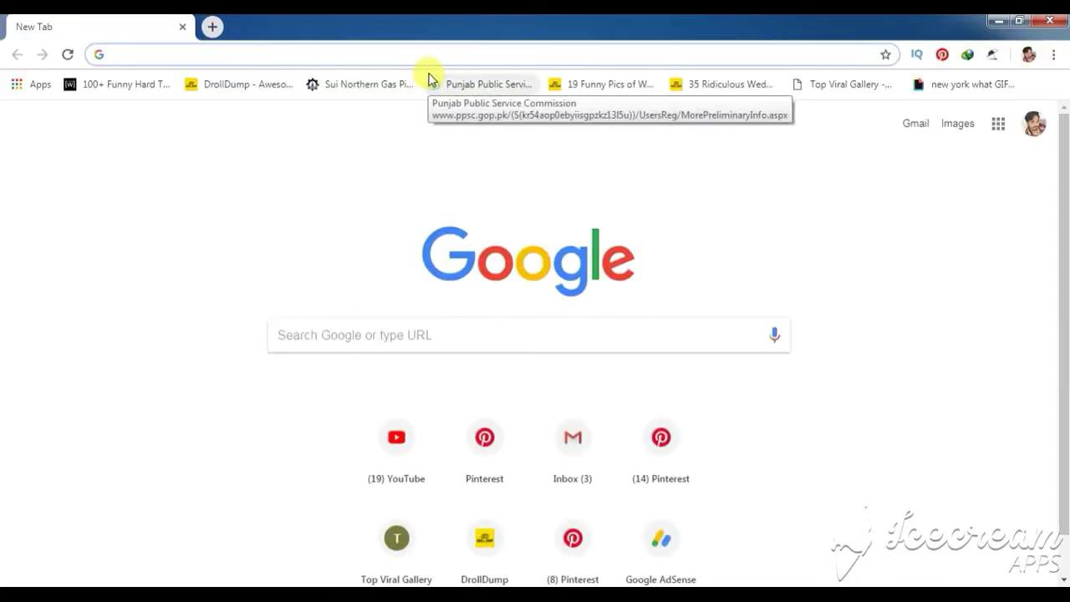
- Search Google for 'panzoid' and go to the Panzoid website
{"action": "left_click", "coordinate": [435, 54]}
{"action": "type", "text": "PAN"}
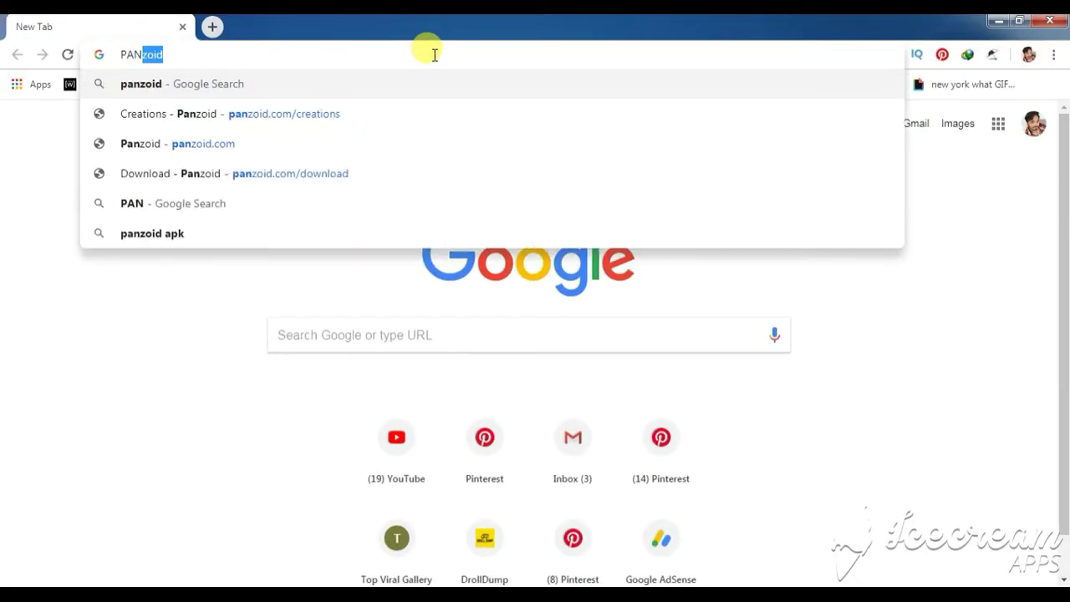
{"action": "left_click", "coordinate": [167, 85]}
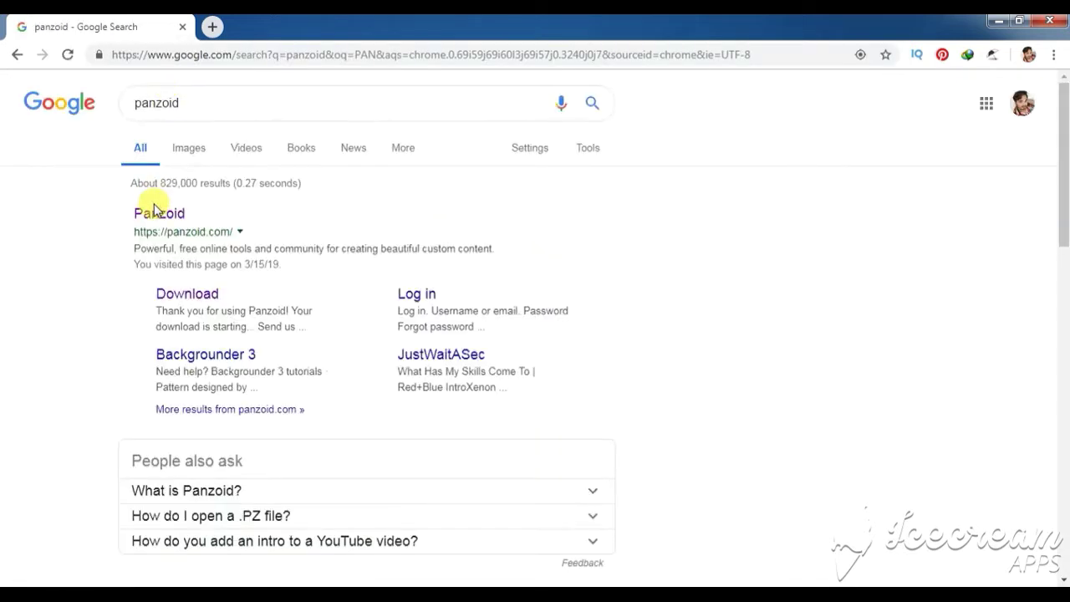
{"action": "left_click", "coordinate": [155, 215]}
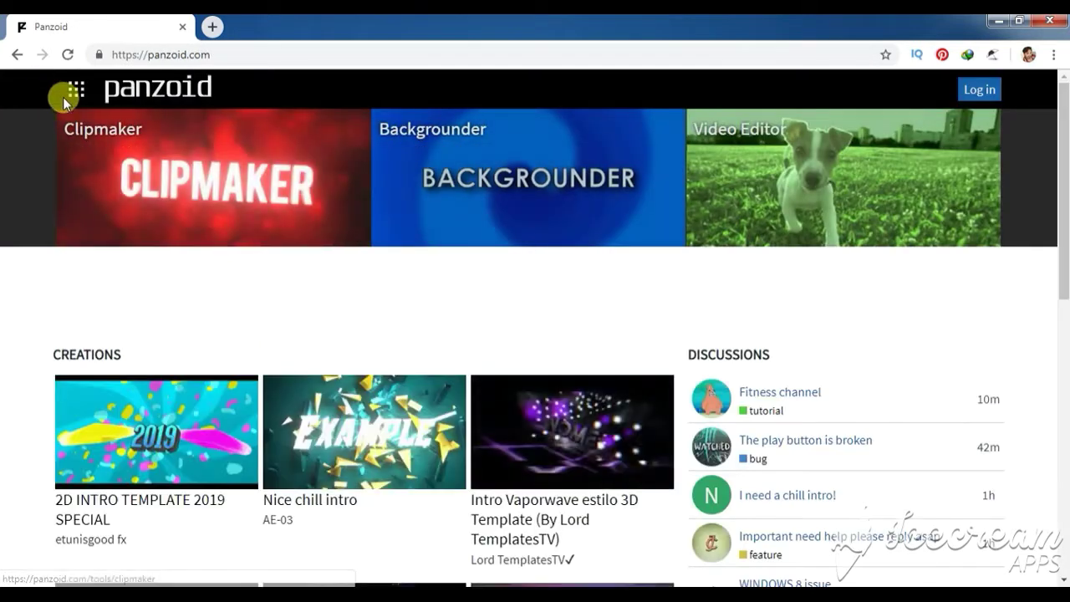
- Open the creation 'A second attempt to make an intro' in Clipmaker from the Creations list
{"action": "left_click", "coordinate": [77, 93]}
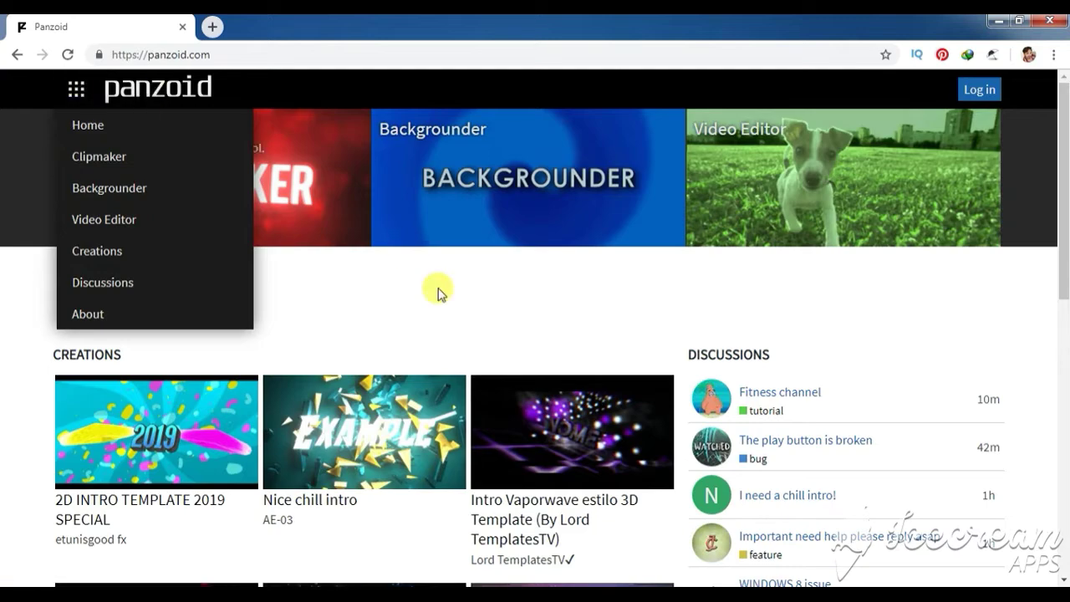
{"action": "mouse_move", "coordinate": [1066, 149]}
{"action": "left_mouse_down"}
{"action": "mouse_move", "coordinate": [1062, 343]}
{"action": "mouse_move", "coordinate": [1062, 242]}
{"action": "left_mouse_up"}
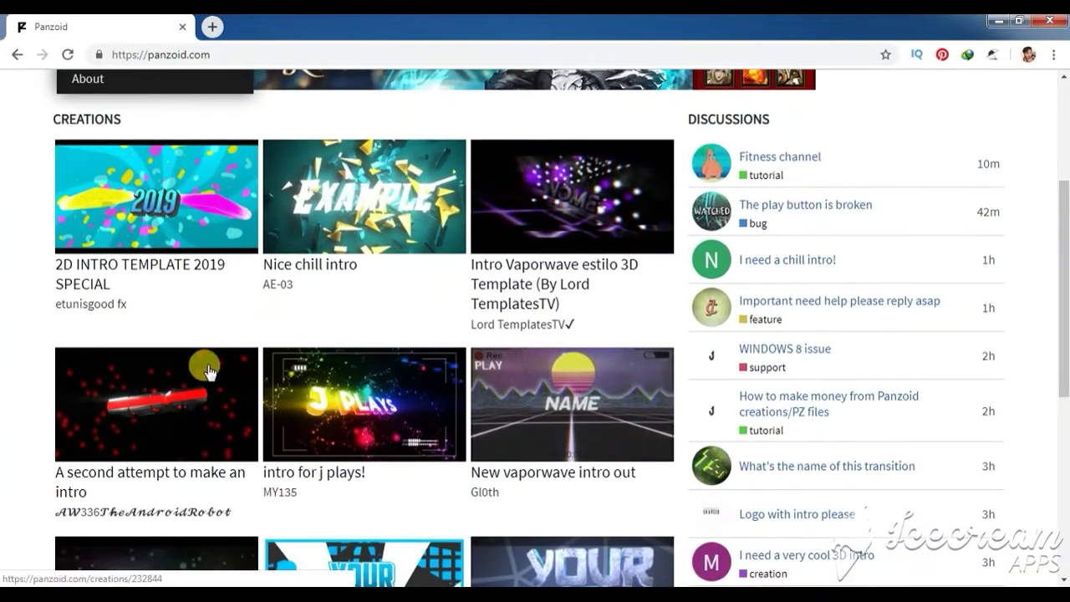
{"action": "left_click", "coordinate": [200, 388]}
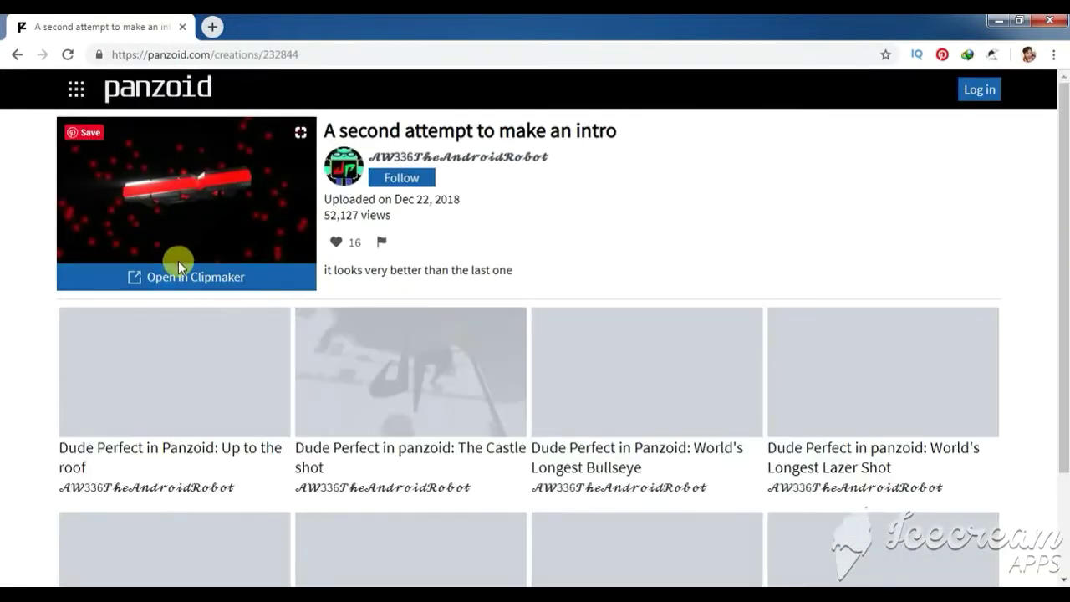
{"action": "left_click", "coordinate": [182, 279]}
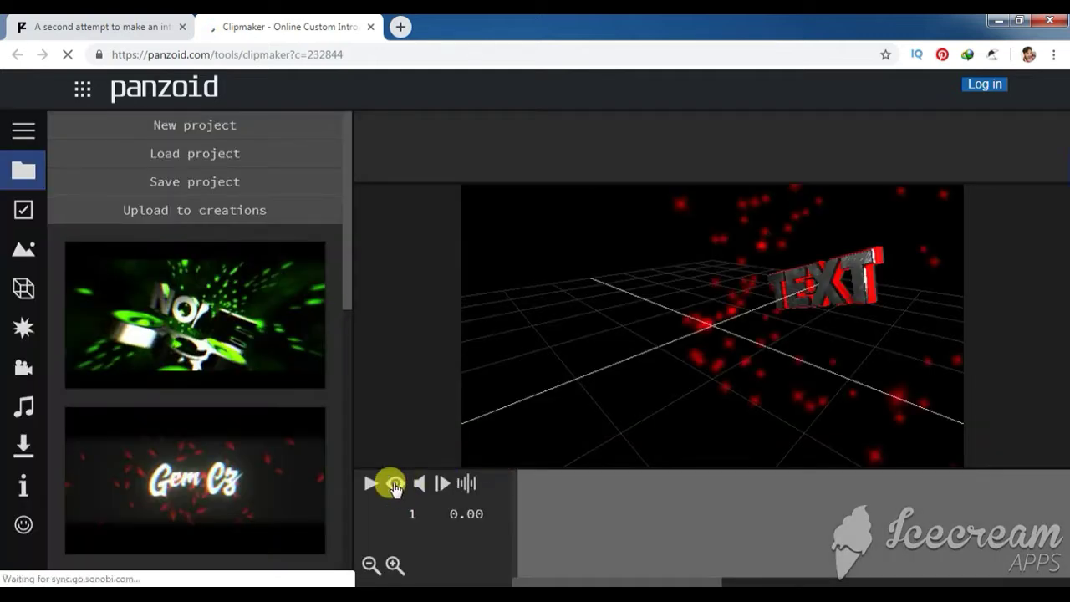
- Enable the render preview, then play and pause the red 3D 'TEXT' intro
{"action": "left_click", "coordinate": [394, 483]}
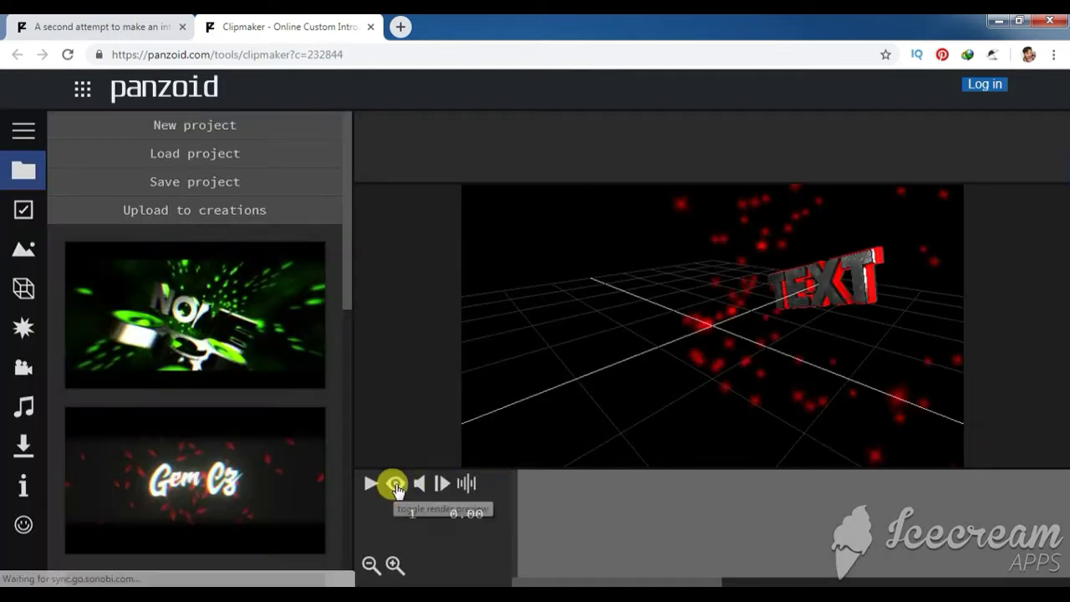
{"action": "left_click", "coordinate": [365, 485]}
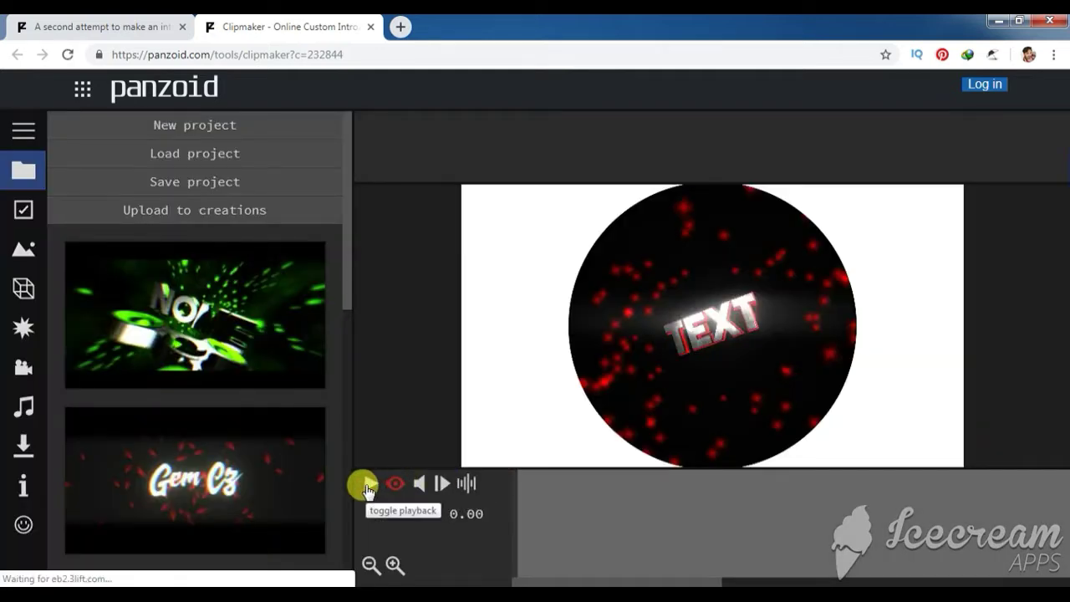
{"action": "left_click", "coordinate": [367, 489]}
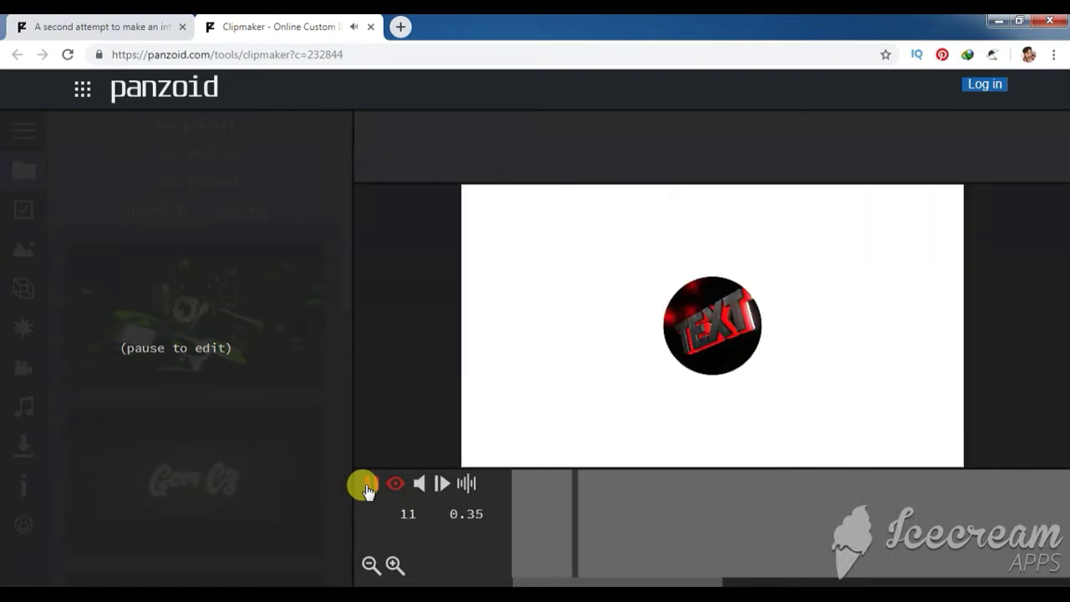
{"action": "left_click", "coordinate": [367, 486]}
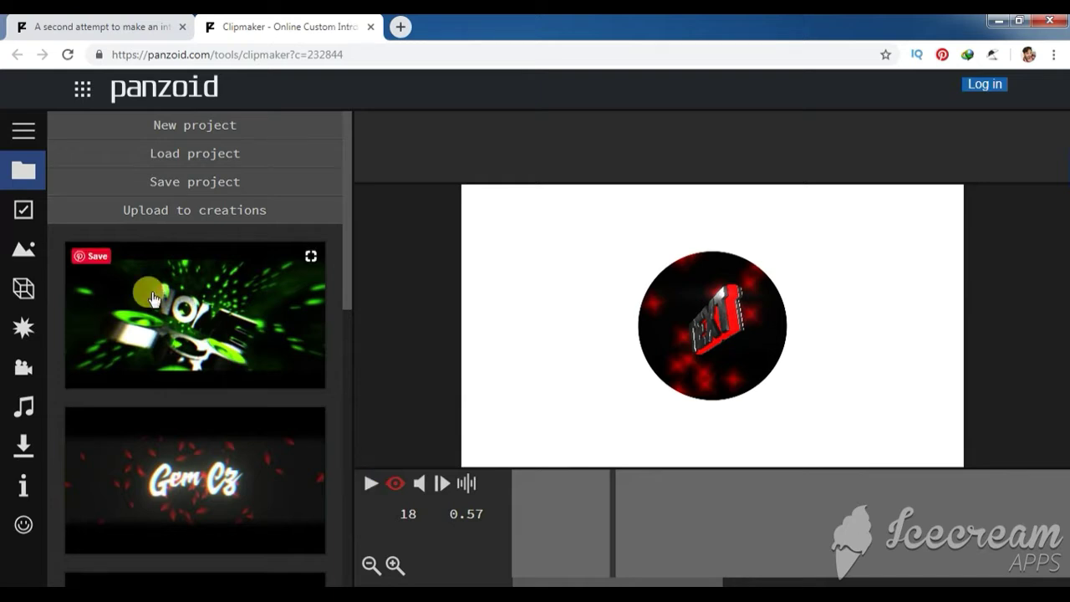
- In the Objects list, select the first 'Text: TEXT' layer and change it to LAHORE LAHORE A
{"action": "left_click", "coordinate": [22, 290]}
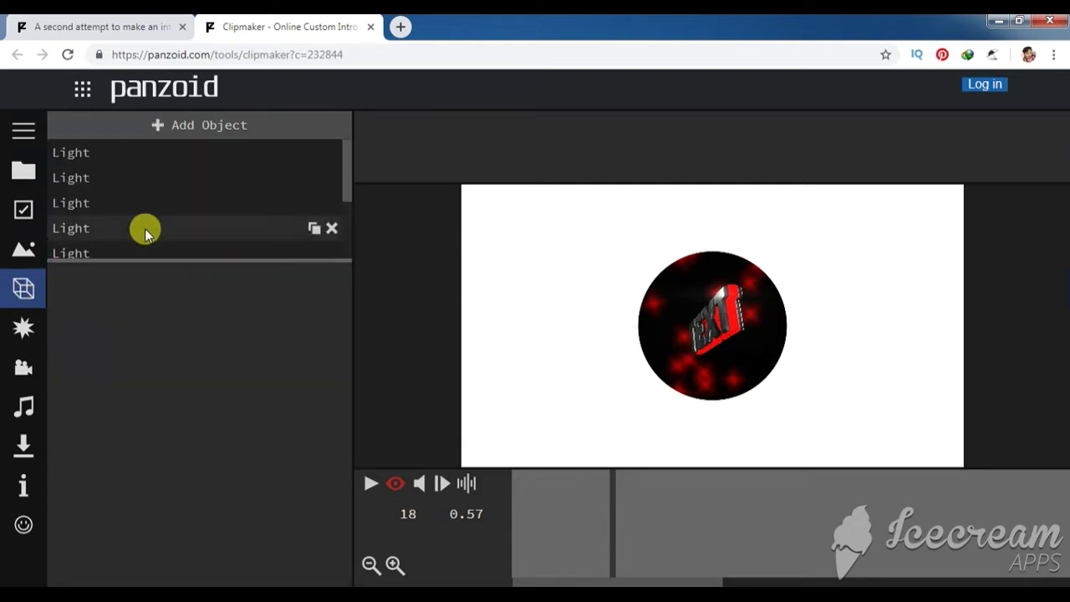
{"action": "left_click_drag", "start_coordinate": [349, 156], "coordinate": [345, 219]}
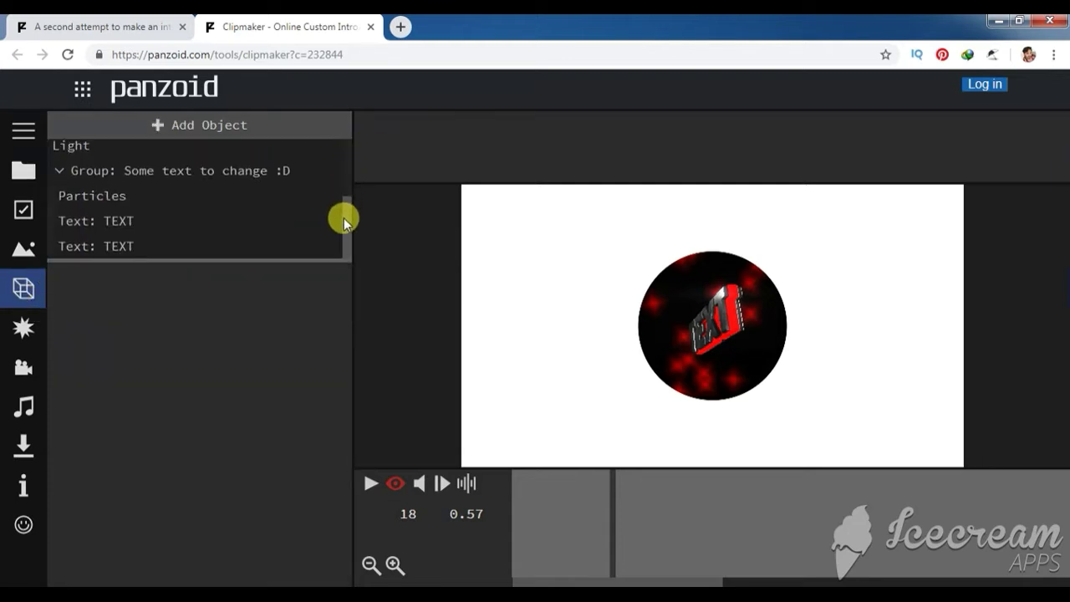
{"action": "left_click", "coordinate": [110, 220]}
{"action": "type", "text": "LAHORE LAHORE A"}
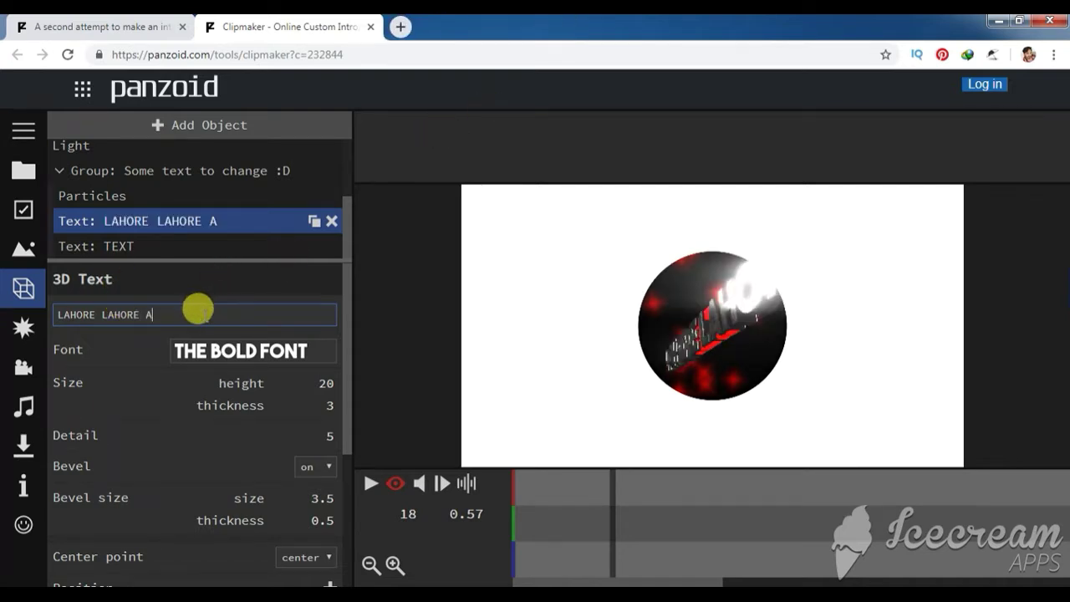
- Change the second 'Text: TEXT' layer to LAHORE LAHORE A and play the intro
{"action": "triple_click", "coordinate": [204, 314]}
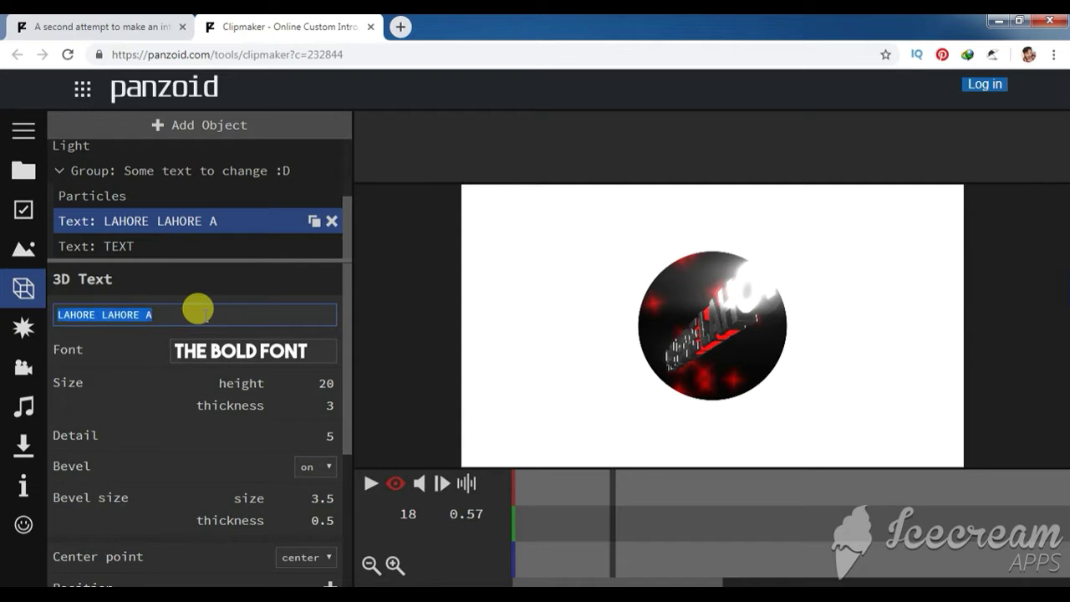
{"action": "left_click", "coordinate": [97, 273]}
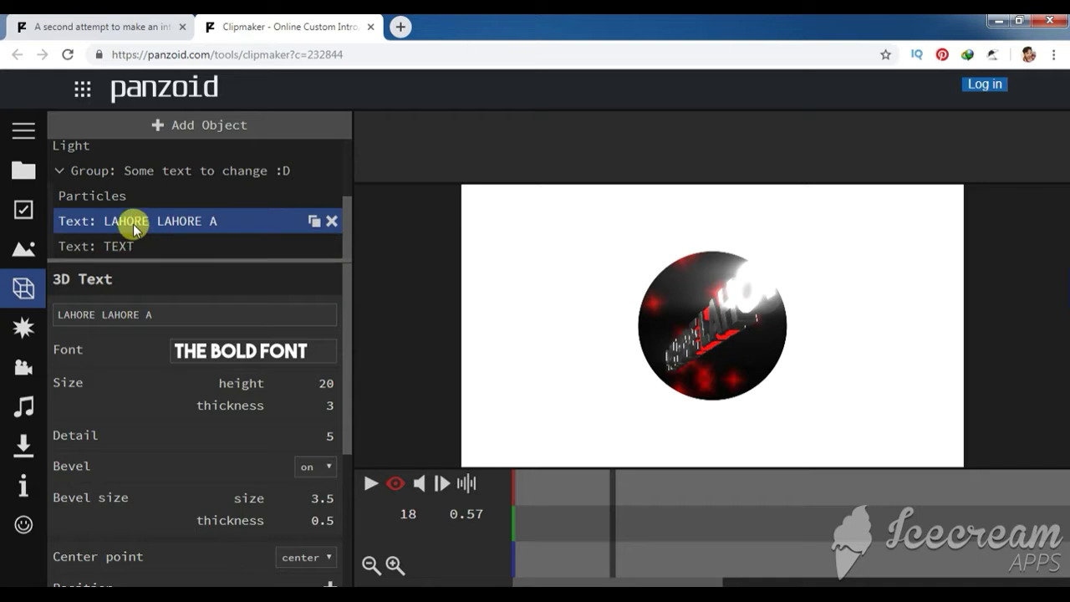
{"action": "left_click", "coordinate": [123, 247]}
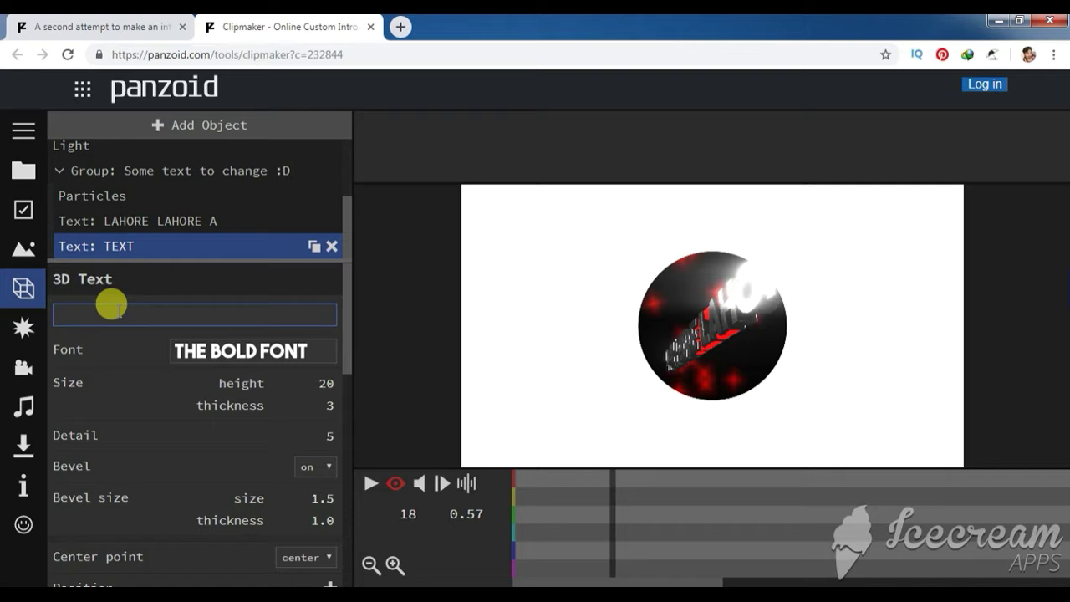
{"action": "type", "text": "LAHORE LAHORE A"}
{"action": "left_click", "coordinate": [93, 279]}
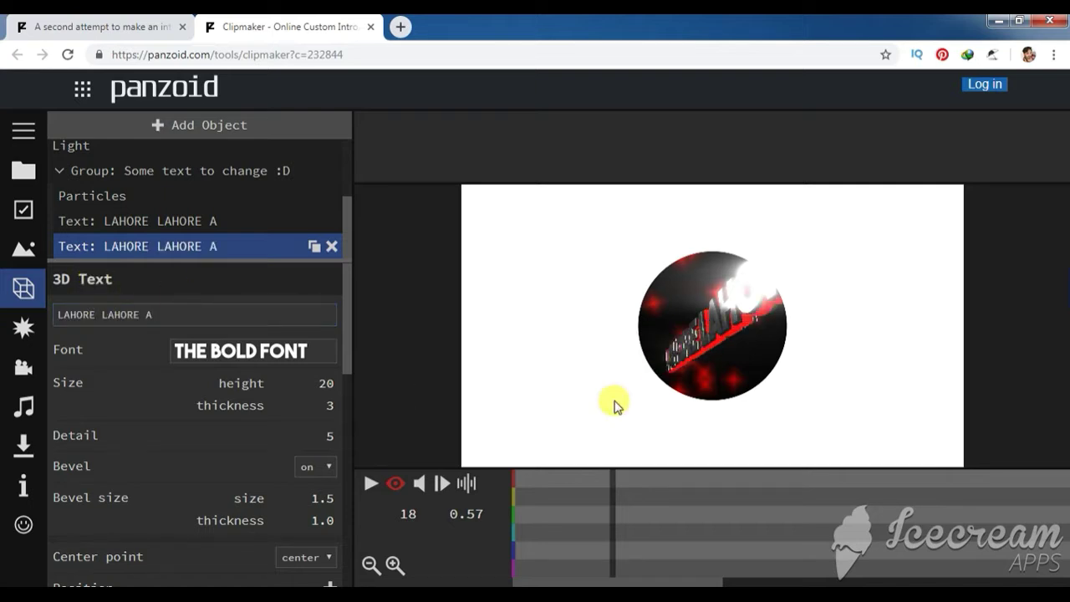
{"action": "left_click", "coordinate": [372, 483]}
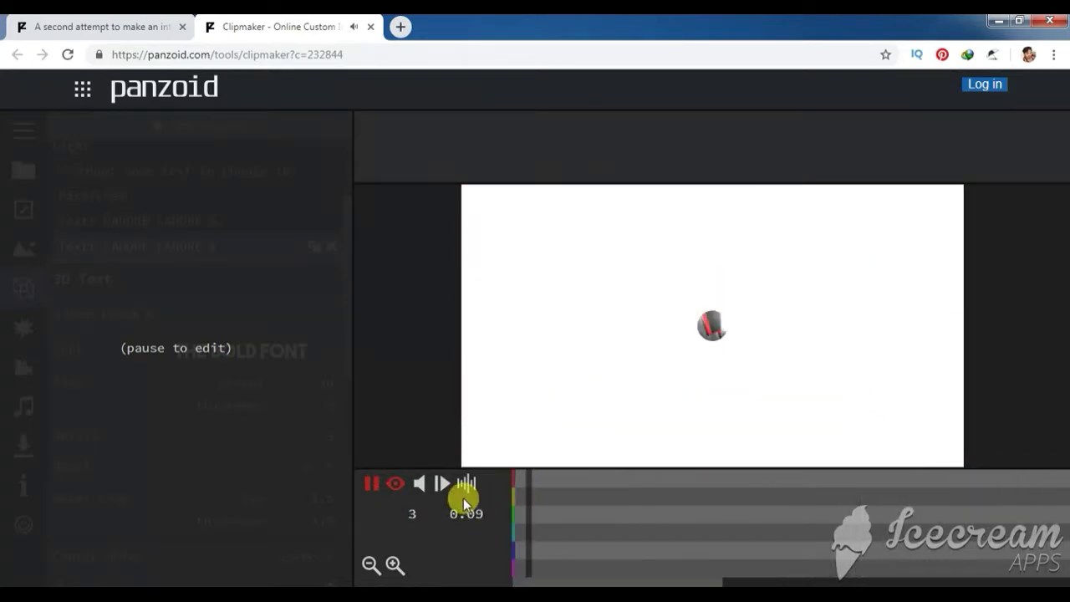
- Reduce the first LAHORE LAHORE A layer's text height from 20 to 15 and preview it
{"action": "left_click", "coordinate": [367, 484]}
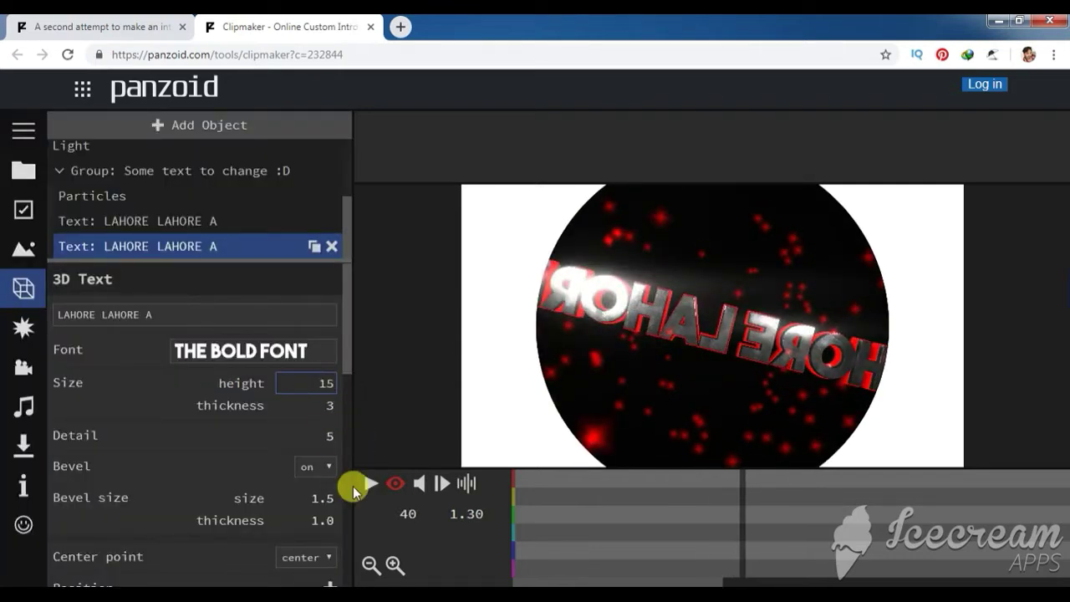
{"action": "left_click", "coordinate": [363, 505]}
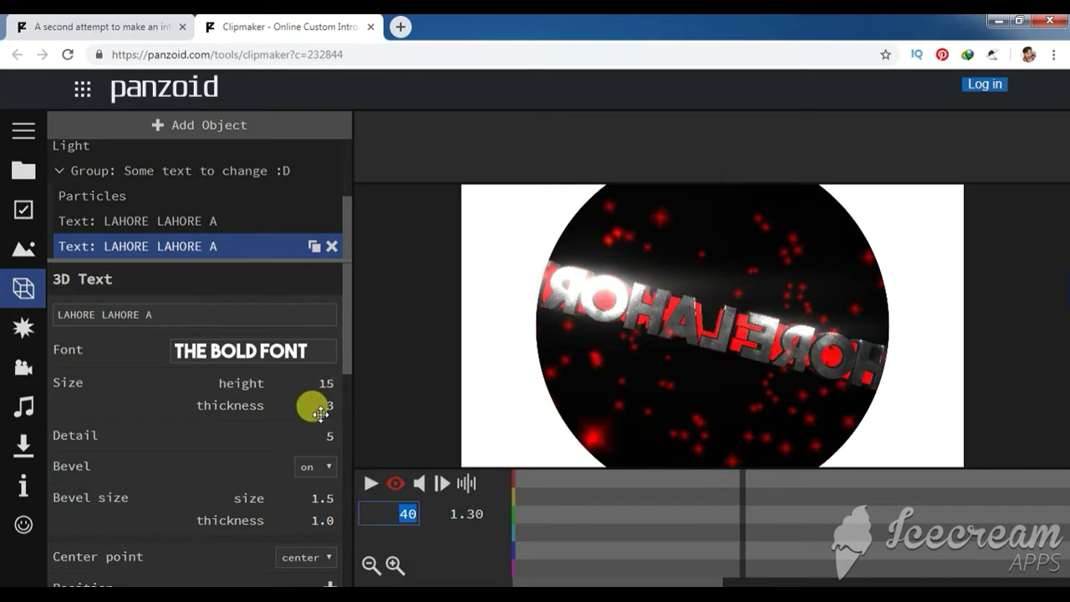
{"action": "left_click", "coordinate": [181, 223]}
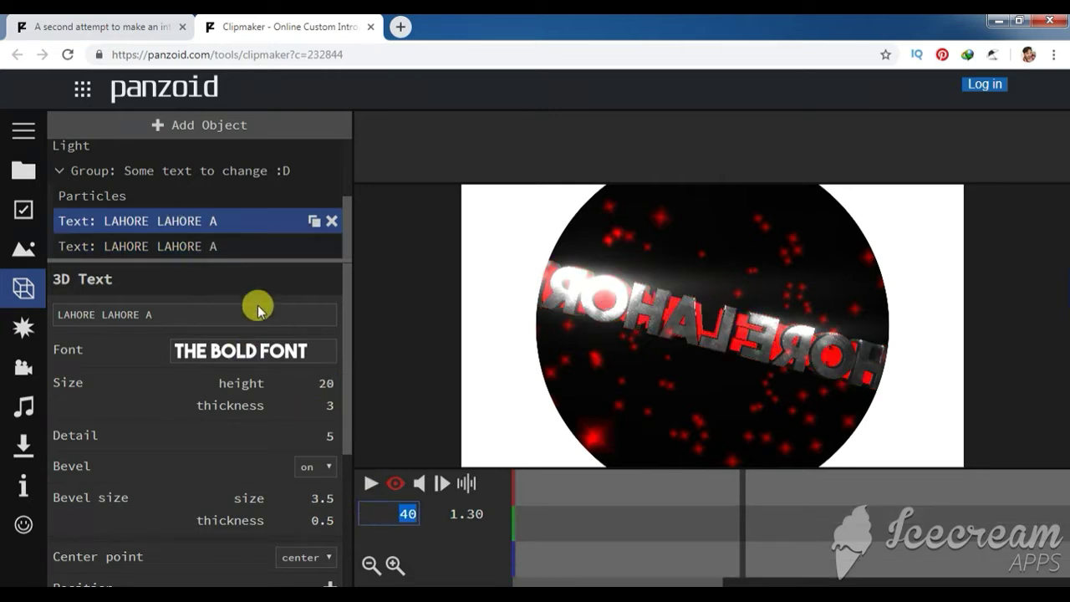
{"action": "left_click", "coordinate": [324, 383]}
{"action": "type", "text": "15"}
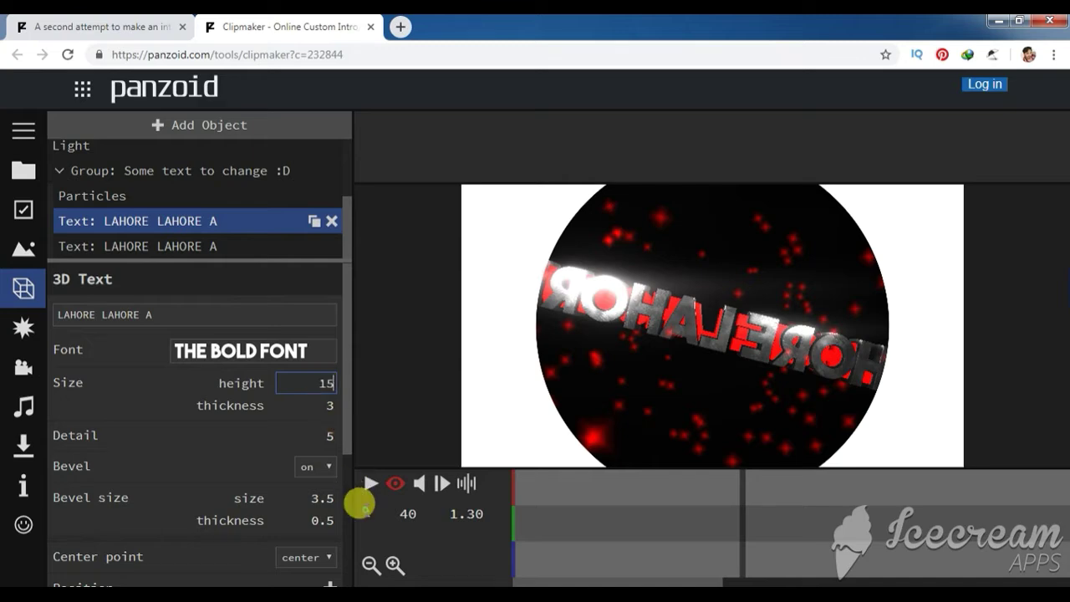
{"action": "left_click", "coordinate": [361, 504]}
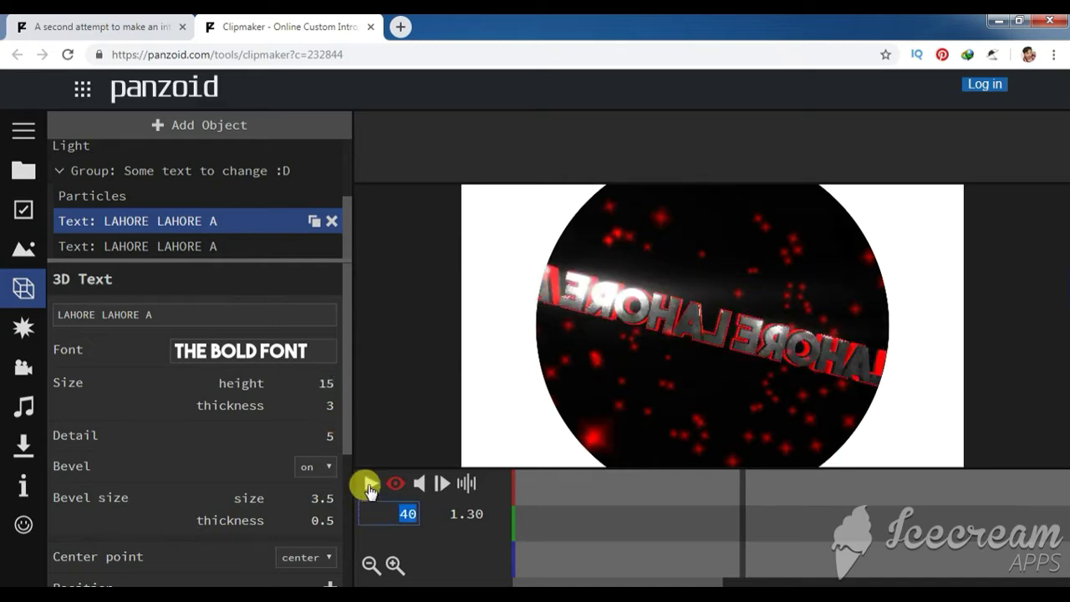
{"action": "left_click", "coordinate": [368, 485]}
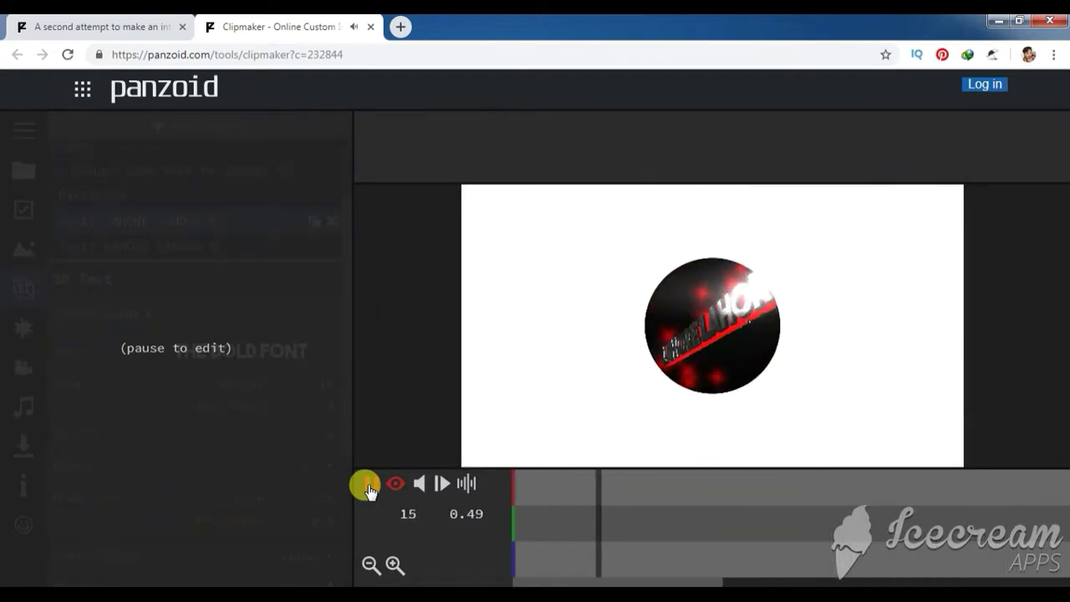
{"action": "left_click", "coordinate": [368, 485]}
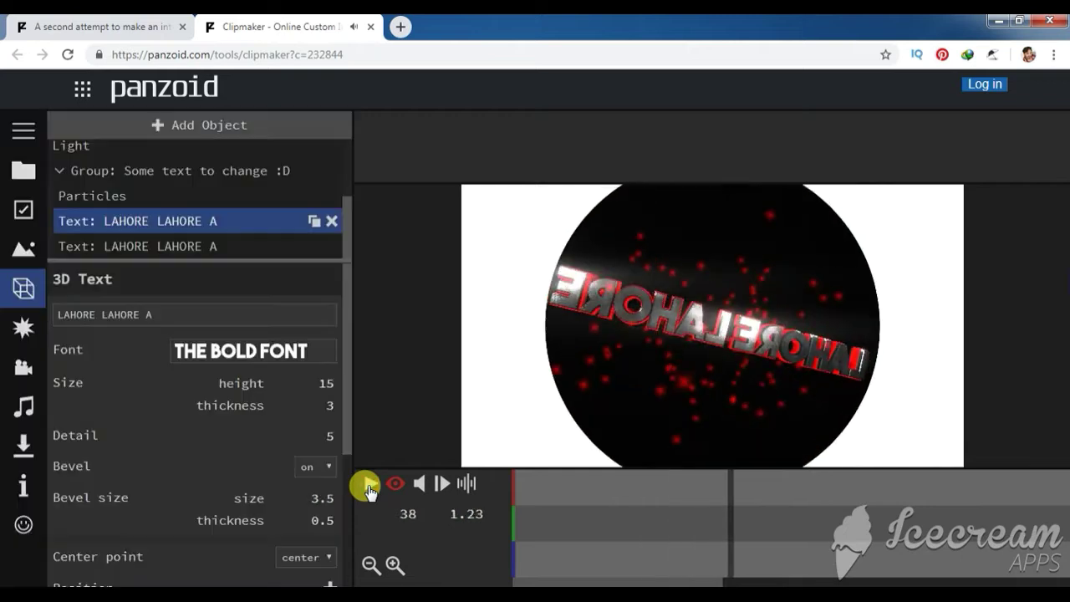
- Set both LAHORE LAHORE A text layers to the 'fascinate inline' font, then play and pause the preview
{"action": "left_click", "coordinate": [289, 355]}
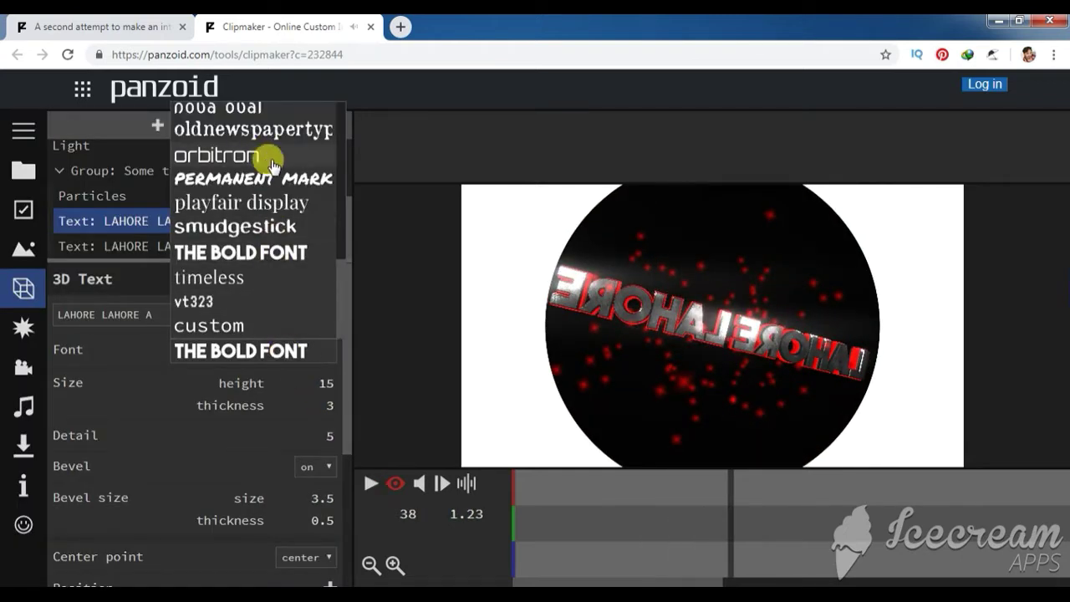
{"action": "left_click_drag", "start_coordinate": [339, 286], "coordinate": [329, 203]}
{"action": "left_click", "coordinate": [329, 203]}
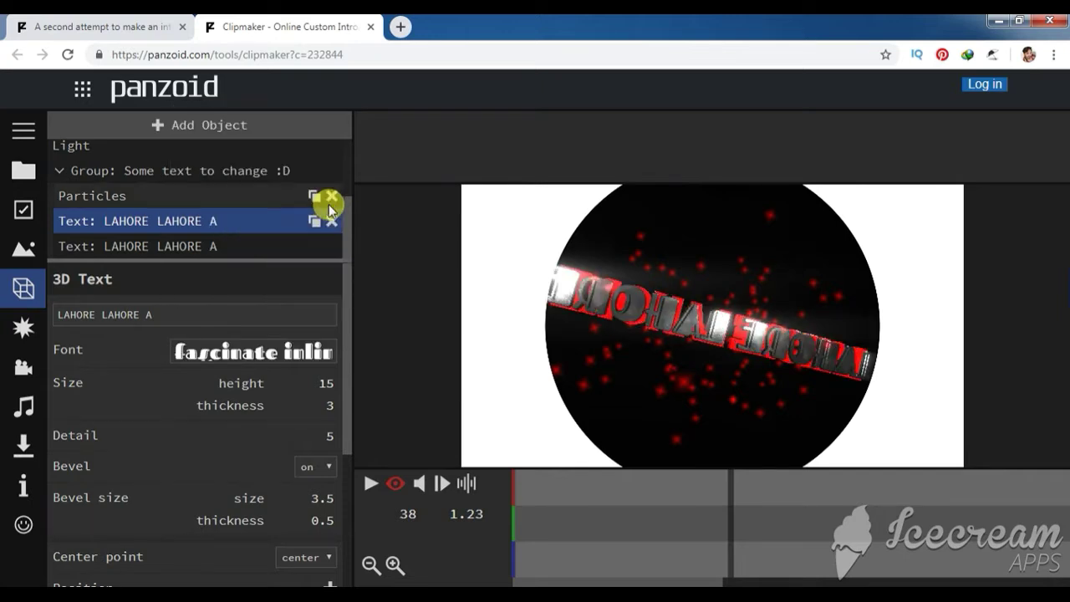
{"action": "left_click", "coordinate": [209, 245]}
{"action": "left_click", "coordinate": [266, 352]}
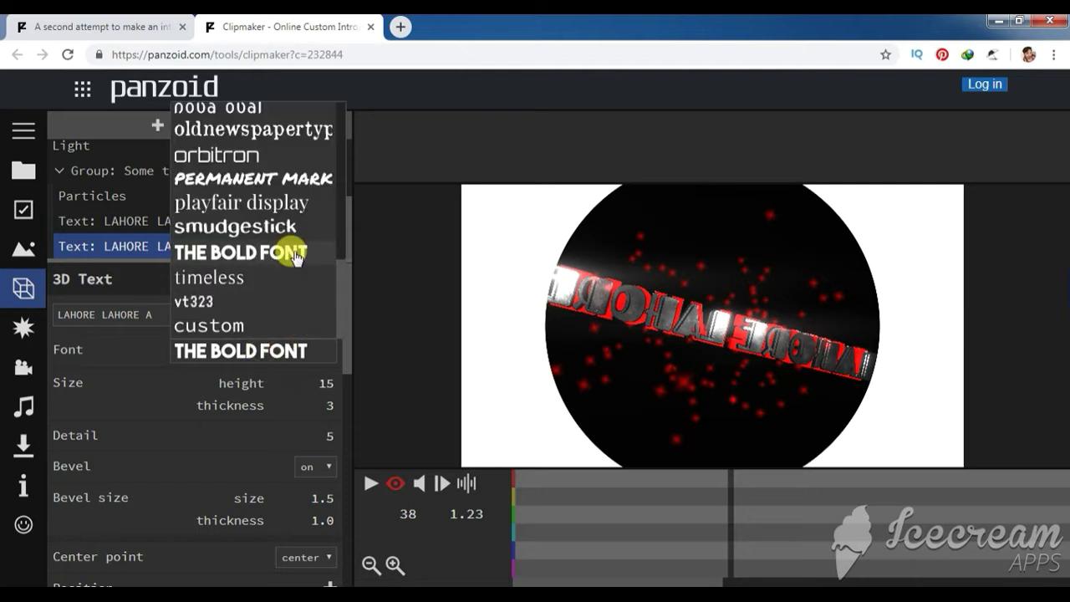
{"action": "left_click_drag", "start_coordinate": [339, 270], "coordinate": [332, 213]}
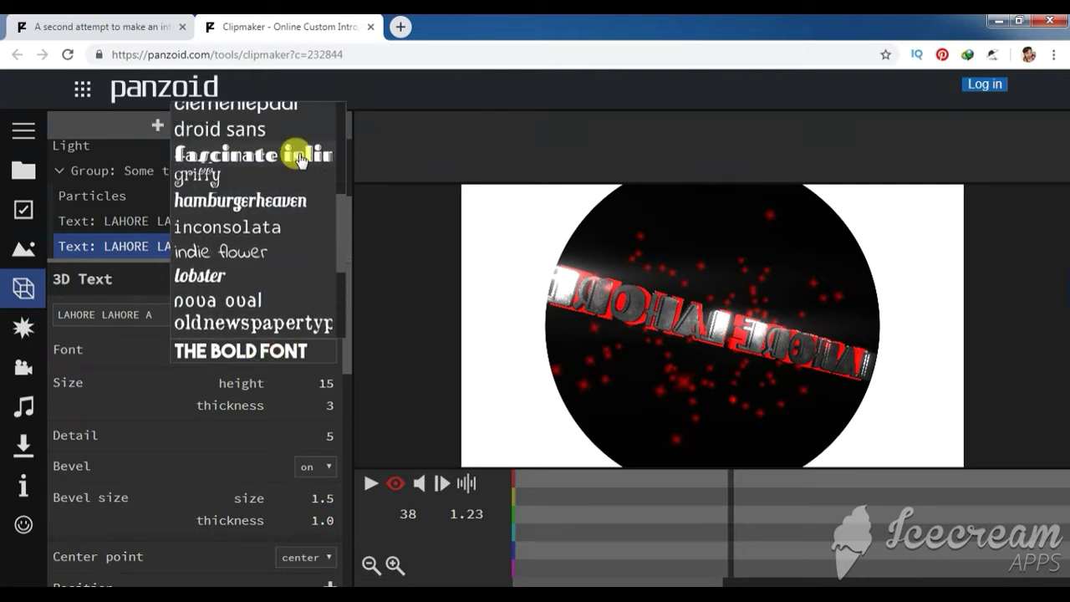
{"action": "left_click", "coordinate": [299, 160]}
{"action": "left_click", "coordinate": [366, 484]}
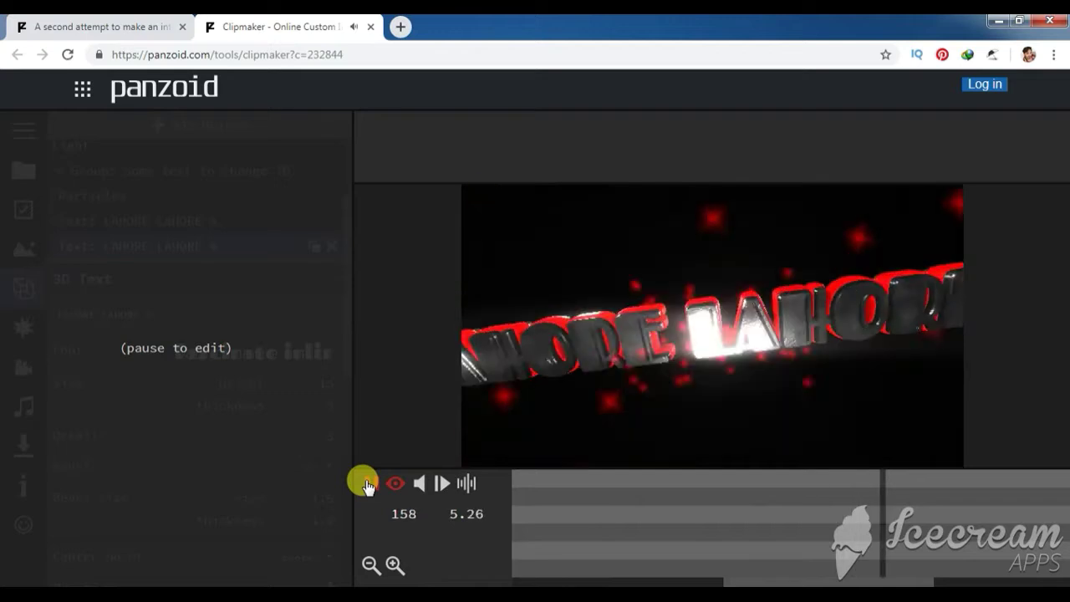
{"action": "left_click", "coordinate": [367, 483]}
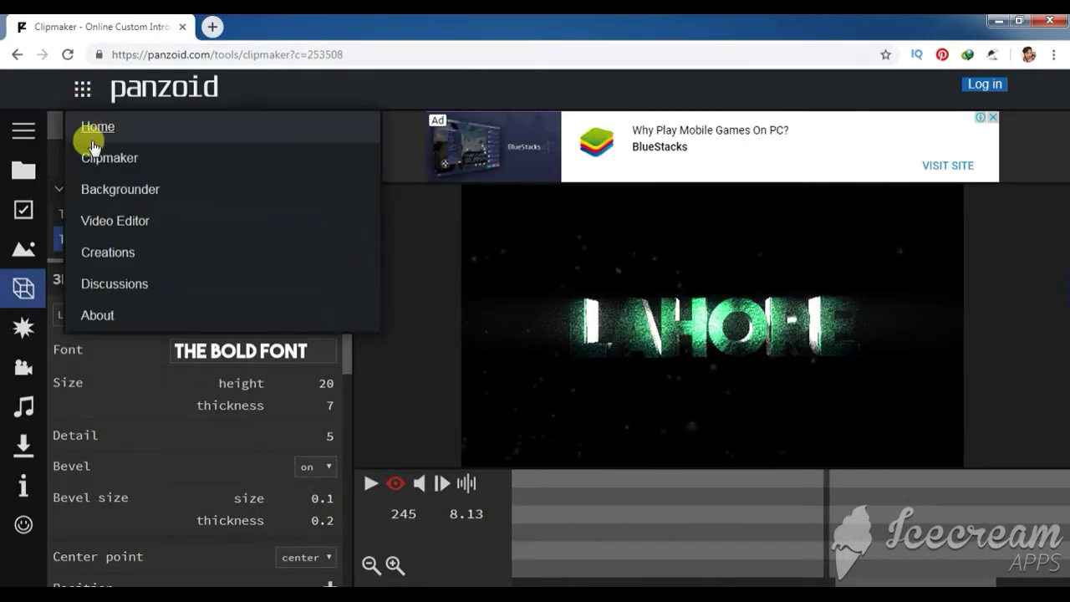
- Leave the unsaved project for a blank Clipmaker workspace and browse more creations
{"action": "left_click", "coordinate": [95, 161]}
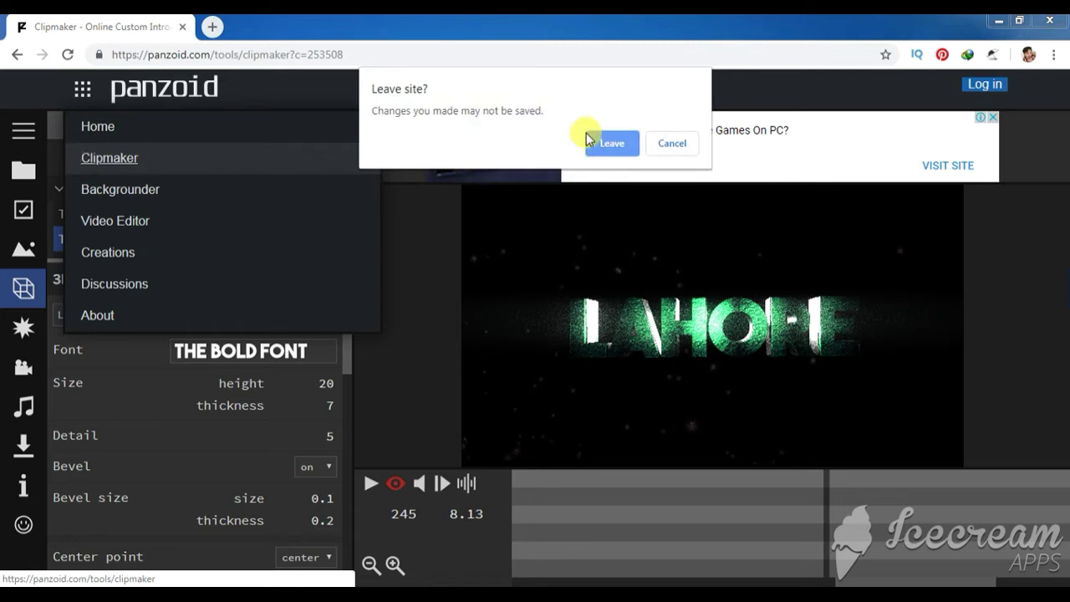
{"action": "left_click", "coordinate": [602, 153]}
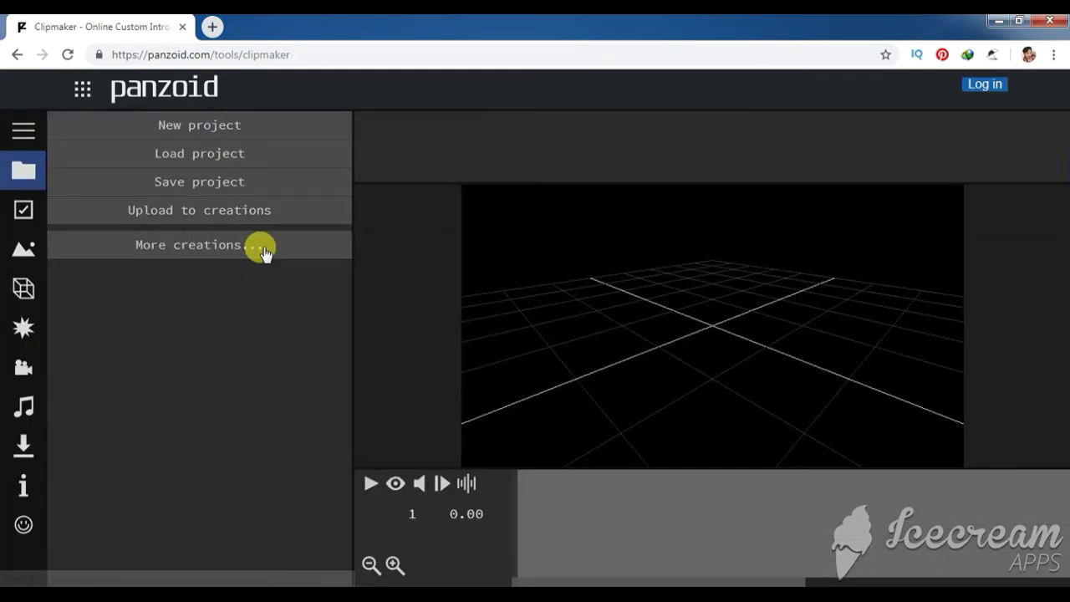
{"action": "left_click", "coordinate": [143, 248]}
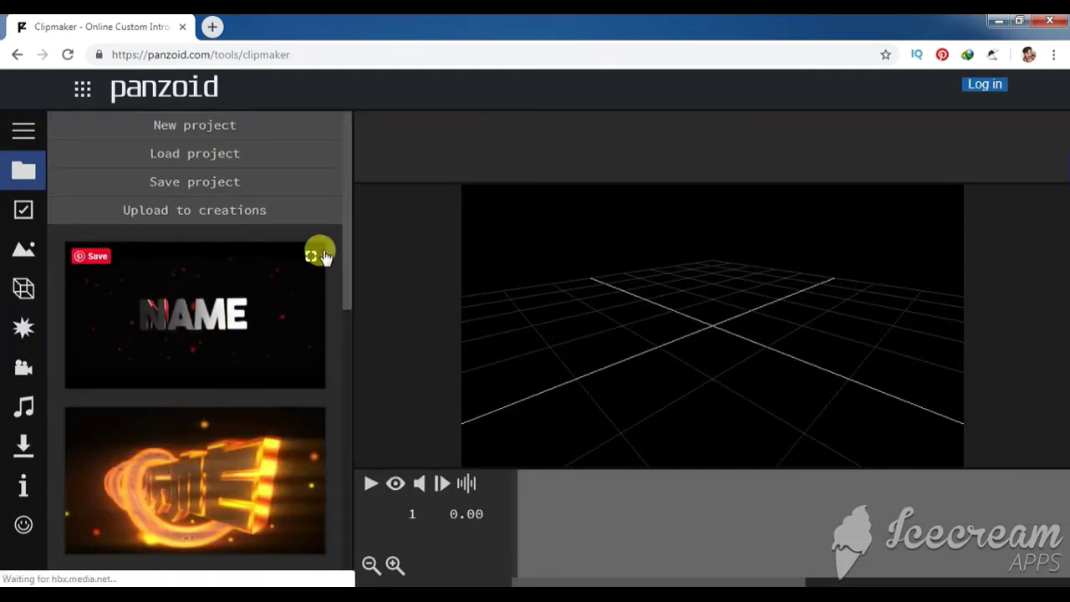
- Load the orange fiery NAME intro template, then play and pause its rendered preview
{"action": "mouse_move", "coordinate": [341, 239]}
{"action": "left_mouse_down"}
{"action": "mouse_move", "coordinate": [351, 290]}
{"action": "mouse_move", "coordinate": [341, 442]}
{"action": "left_mouse_up"}
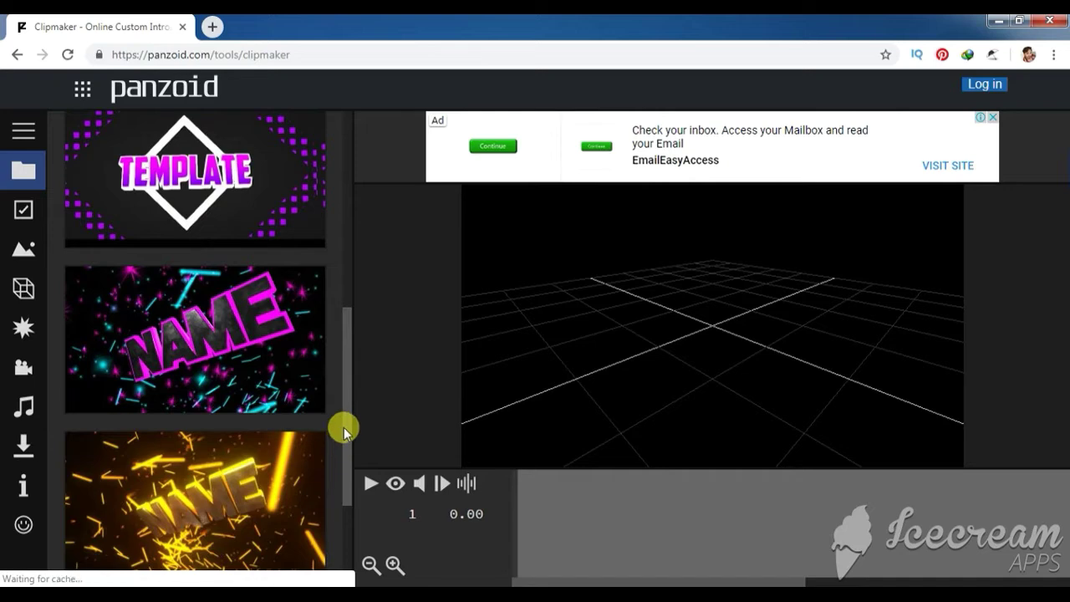
{"action": "left_click_drag", "start_coordinate": [346, 431], "coordinate": [338, 500]}
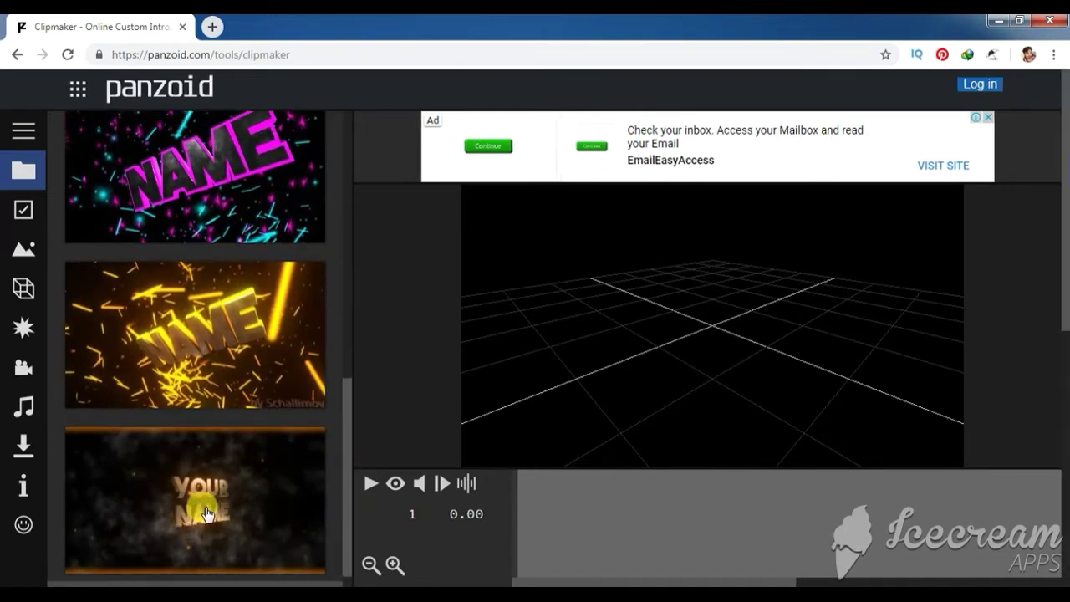
{"action": "left_click_drag", "start_coordinate": [345, 465], "coordinate": [346, 490]}
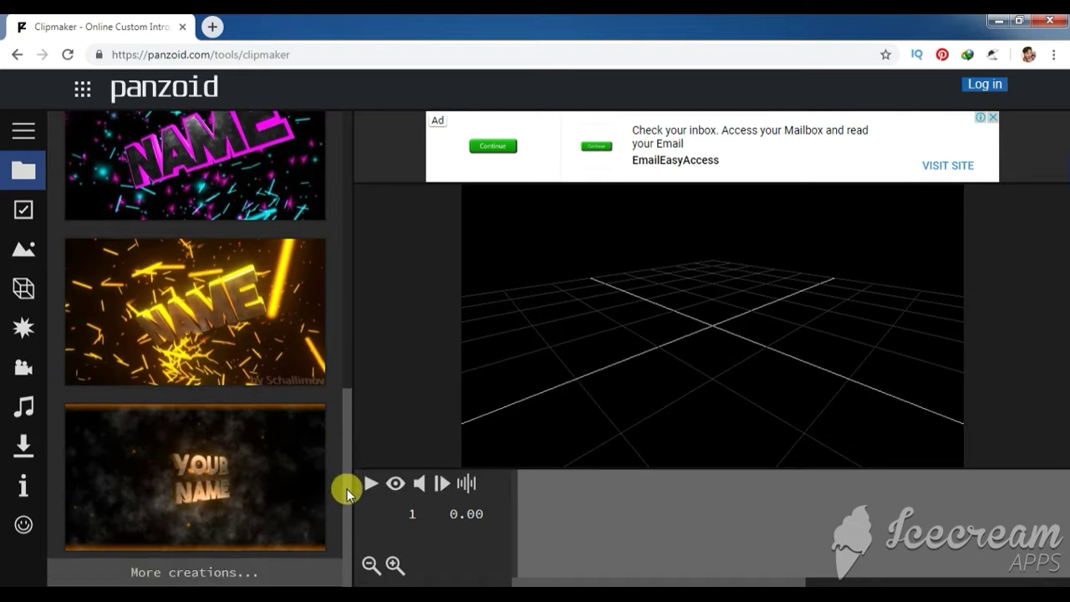
{"action": "left_click", "coordinate": [228, 307]}
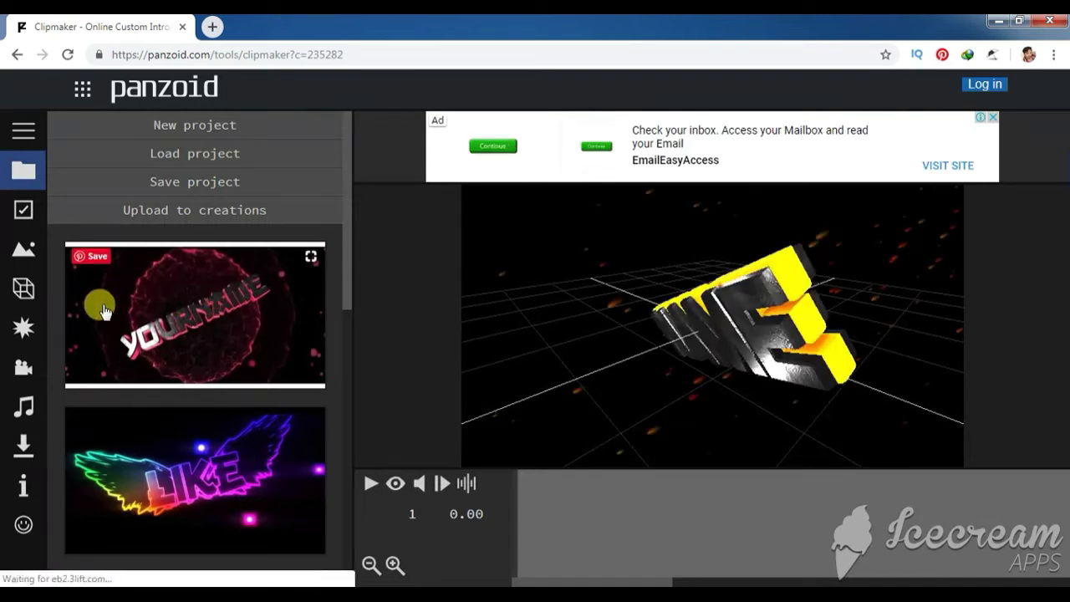
{"action": "left_click", "coordinate": [396, 485]}
{"action": "left_click", "coordinate": [369, 484]}
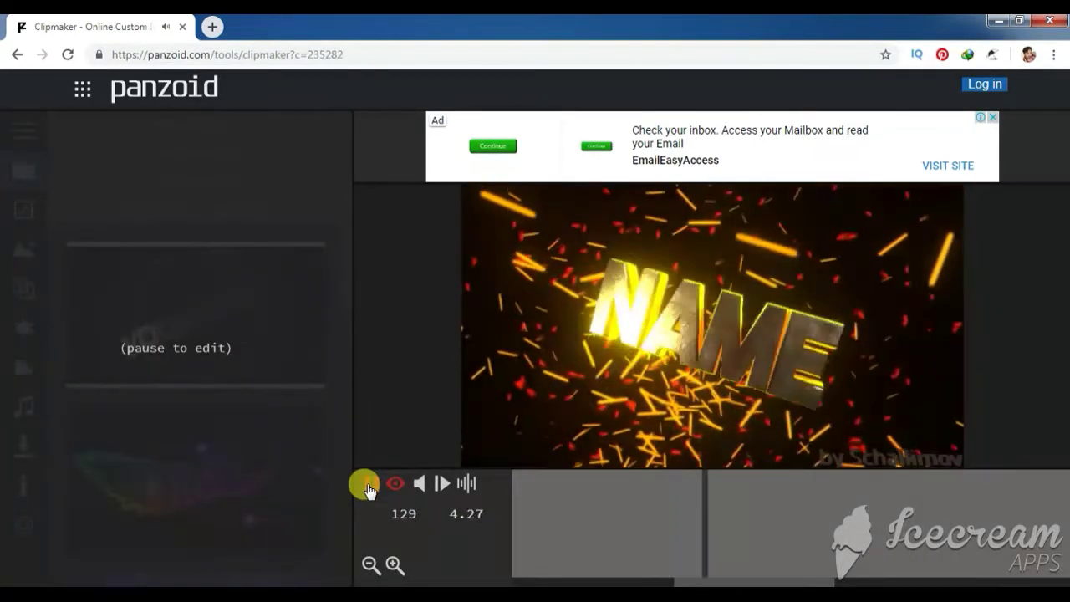
{"action": "left_click", "coordinate": [369, 486]}
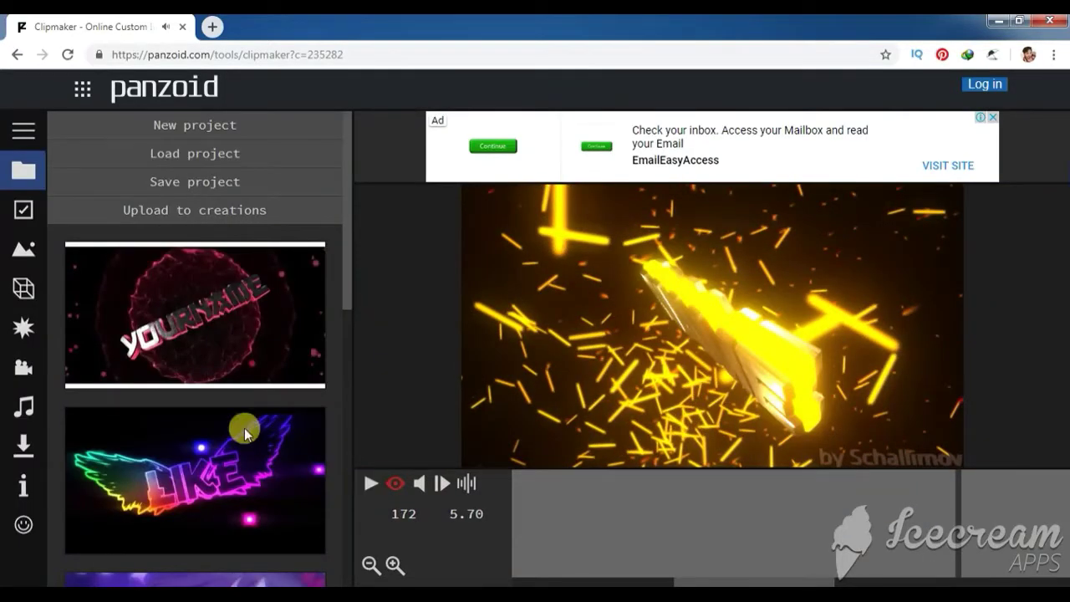
- Change both NAME text objects to read 'LAHORE LAHORE A'
{"action": "left_click", "coordinate": [21, 288]}
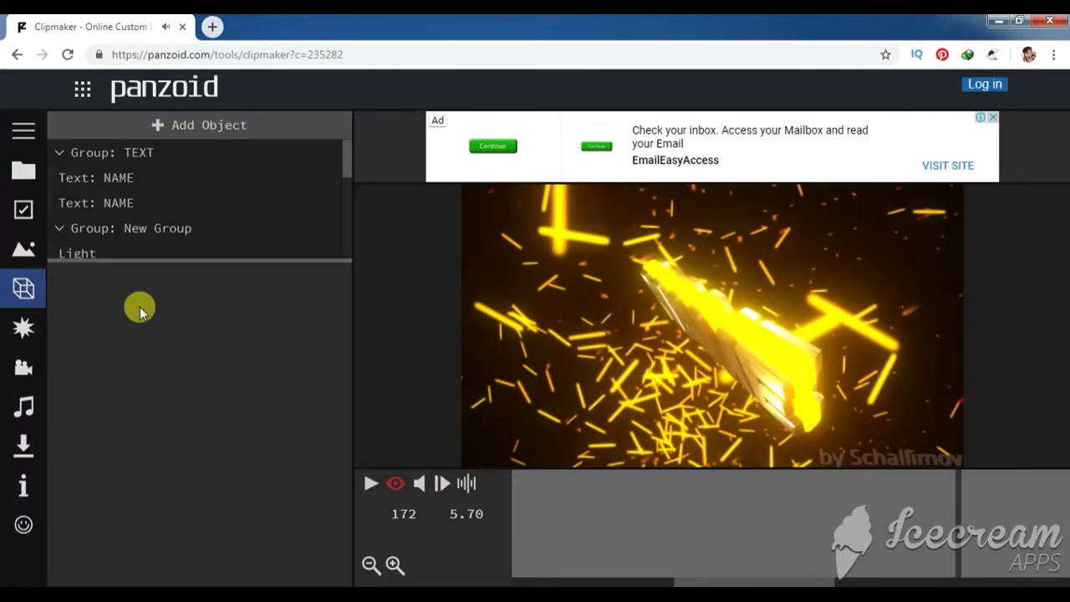
{"action": "left_click", "coordinate": [131, 186]}
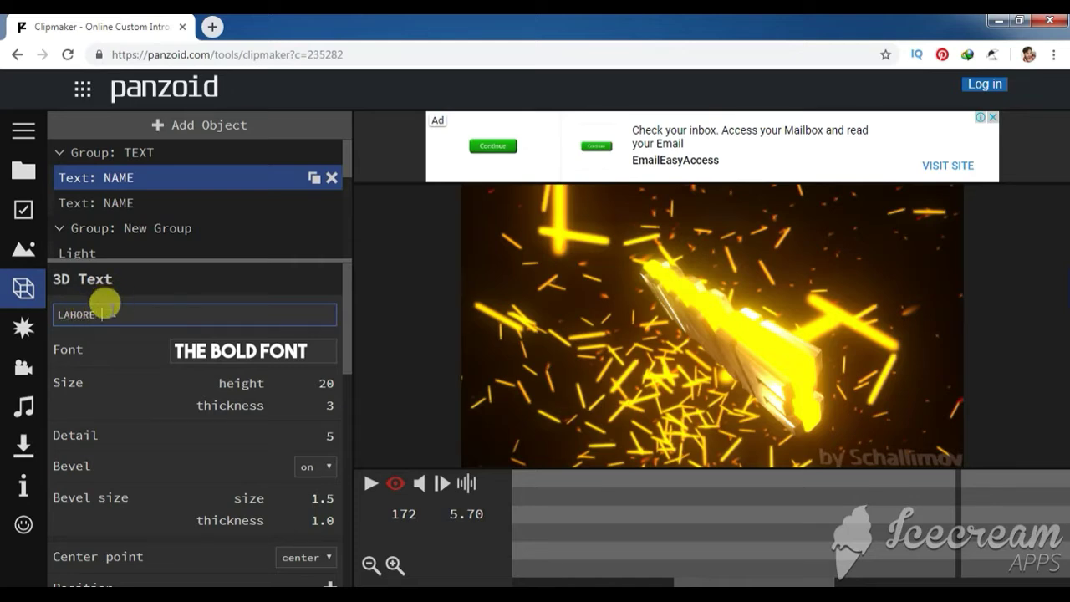
{"action": "triple_click", "coordinate": [153, 309]}
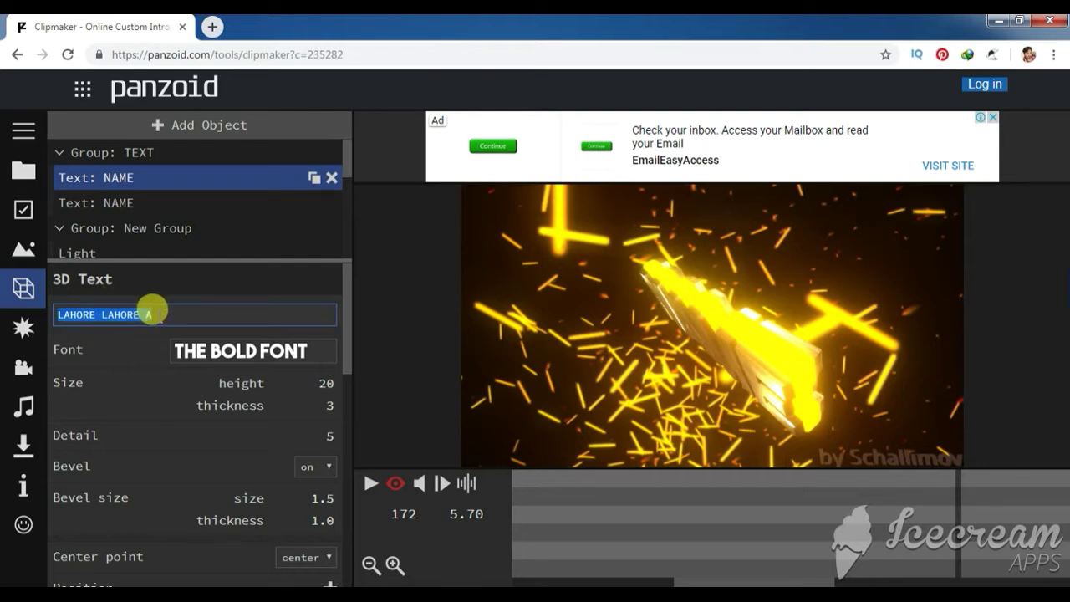
{"action": "left_click", "coordinate": [107, 279]}
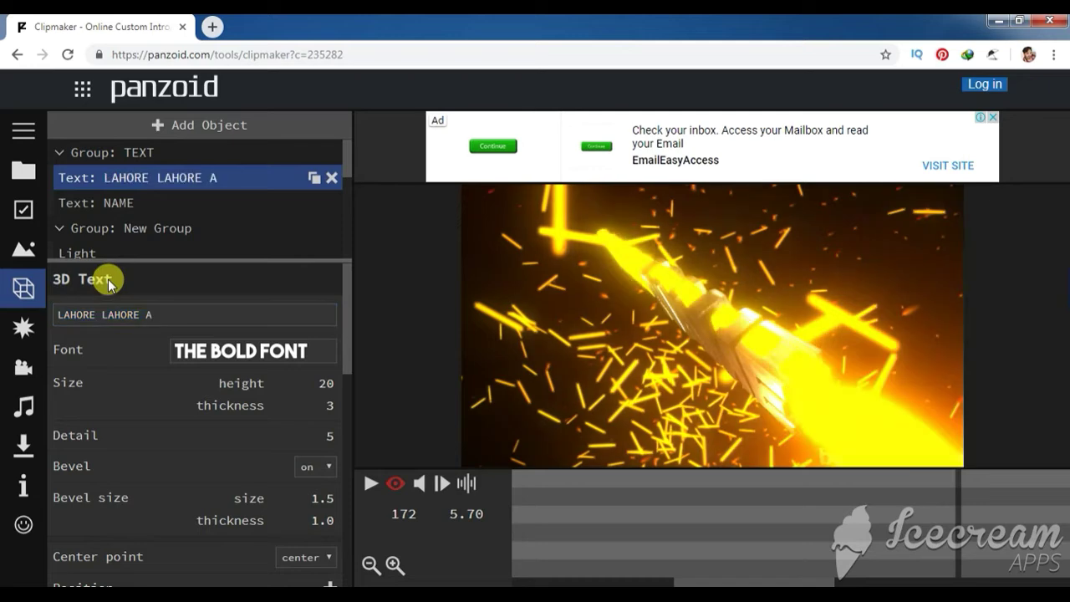
{"action": "left_click", "coordinate": [119, 205]}
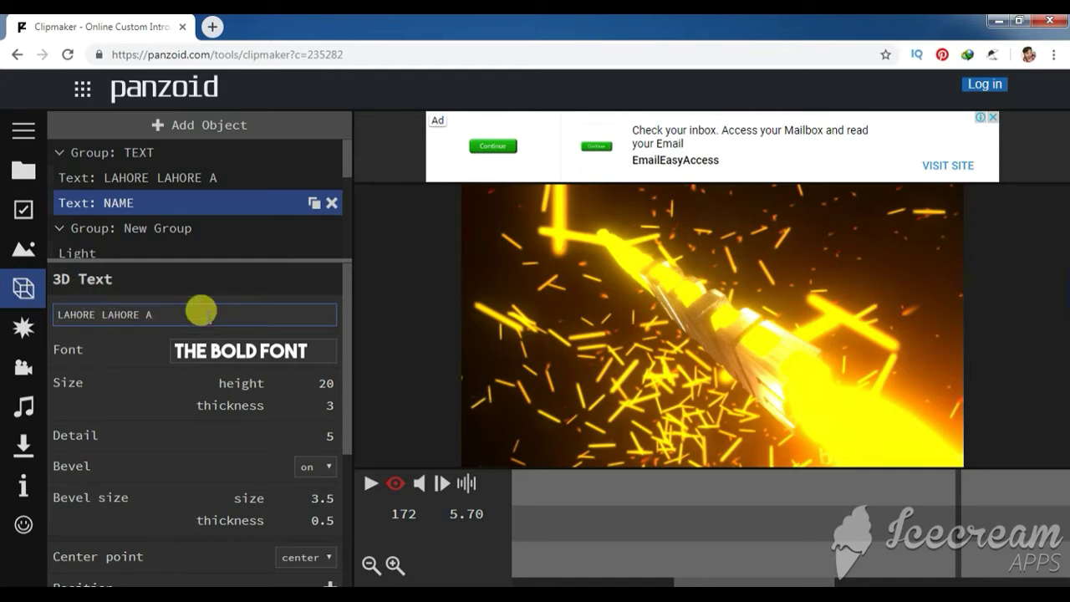
{"action": "left_click", "coordinate": [108, 284]}
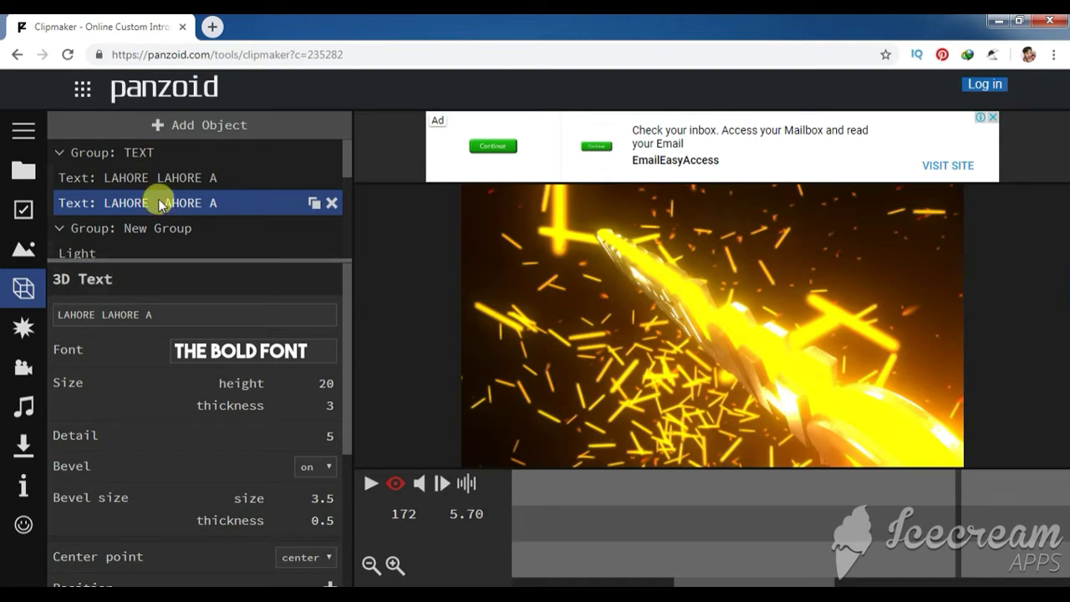
- Play and pause the intro preview, then select the first Particles layer
{"action": "left_click", "coordinate": [368, 483]}
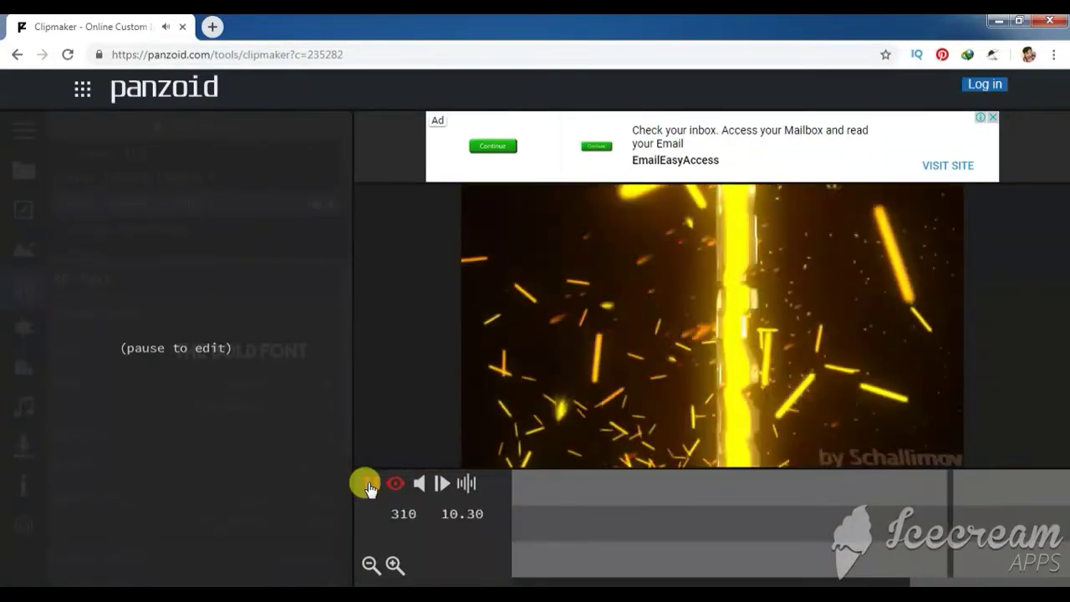
{"action": "left_click", "coordinate": [368, 483]}
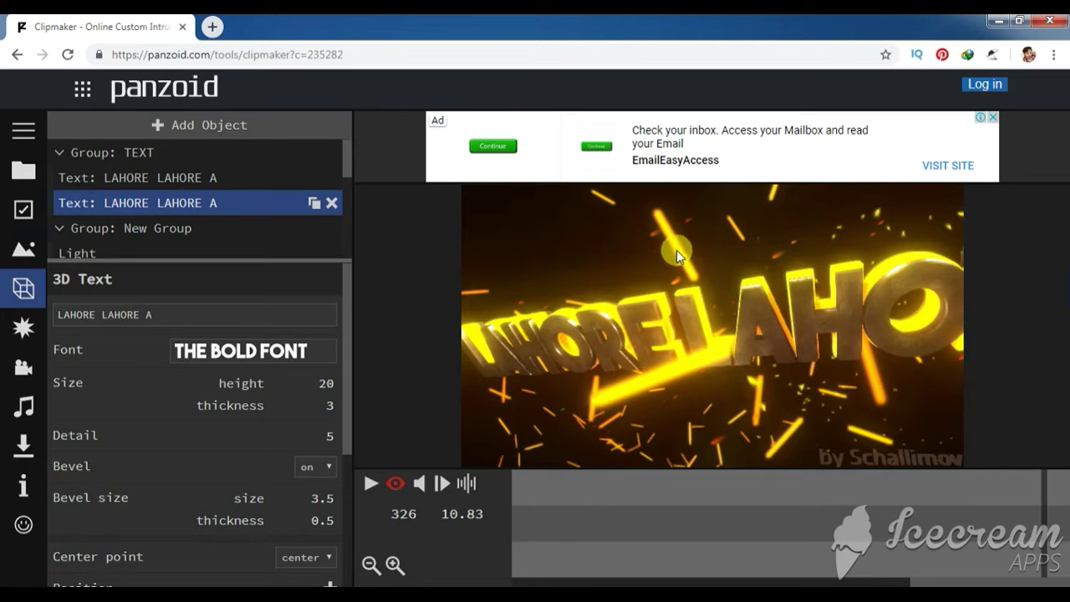
{"action": "left_click_drag", "start_coordinate": [344, 159], "coordinate": [353, 231]}
{"action": "left_click", "coordinate": [106, 171]}
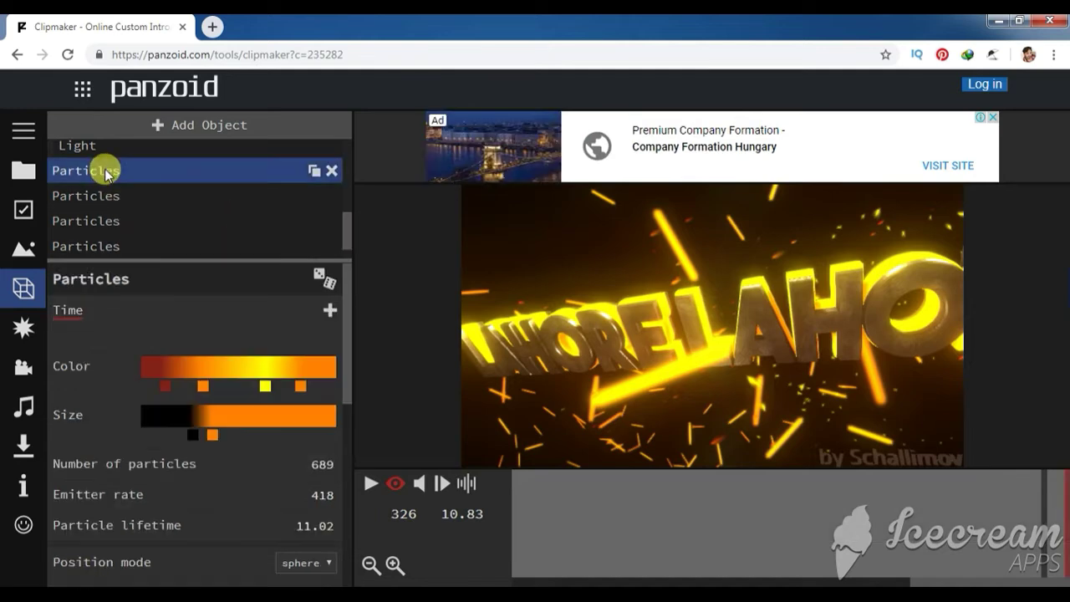
- Set the first particle gradient stop to the red preset colour
{"action": "left_click", "coordinate": [205, 386]}
{"action": "left_click", "coordinate": [232, 419]}
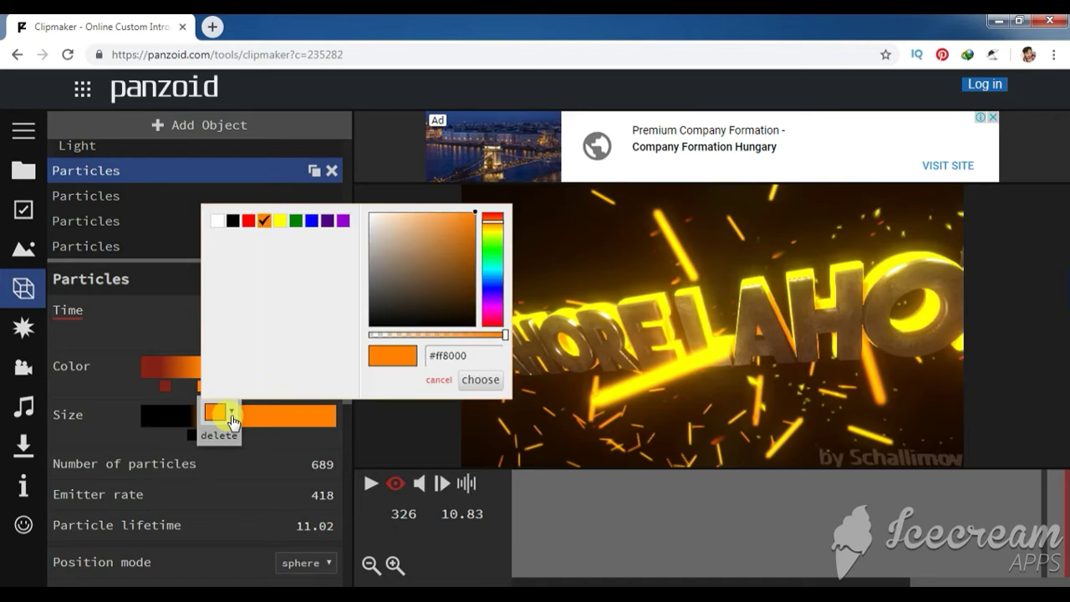
{"action": "left_click", "coordinate": [249, 222]}
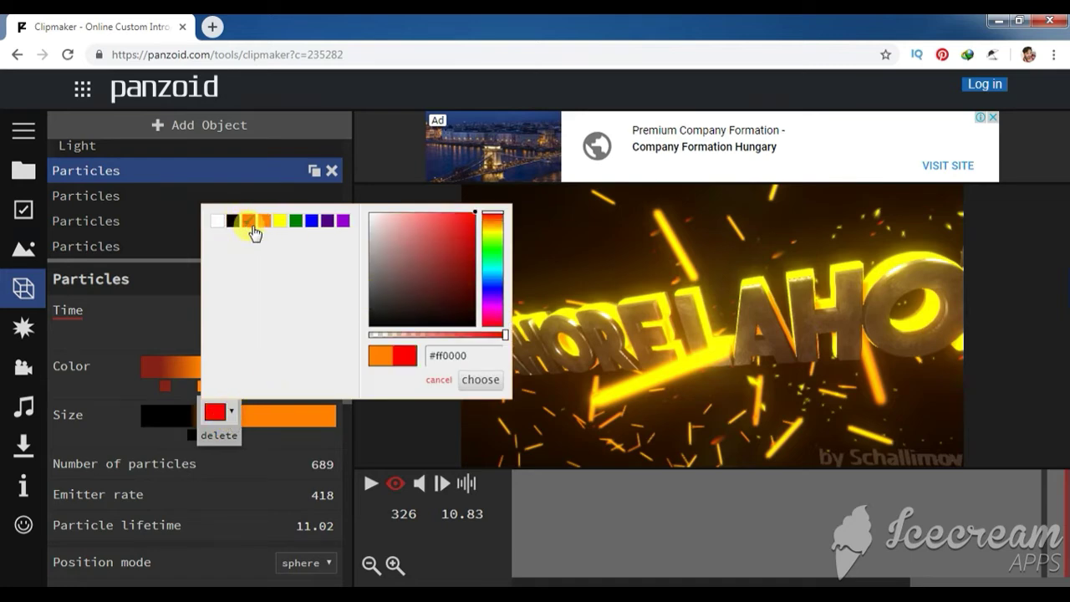
{"action": "left_click", "coordinate": [473, 379]}
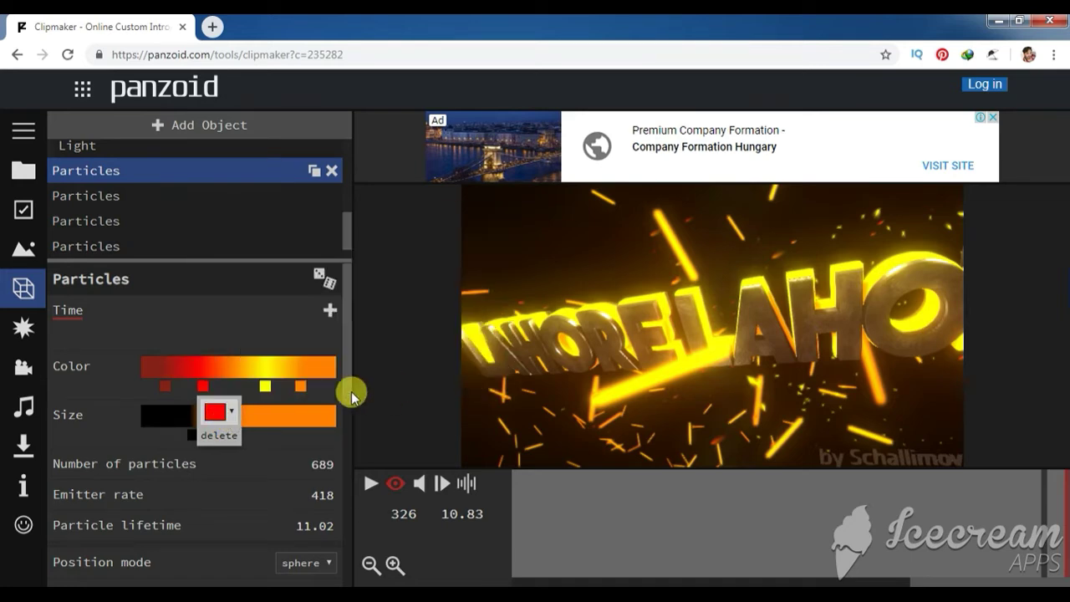
- Change the yellow gradient stop to blue and play the intro to preview the particles
{"action": "left_click", "coordinate": [265, 386]}
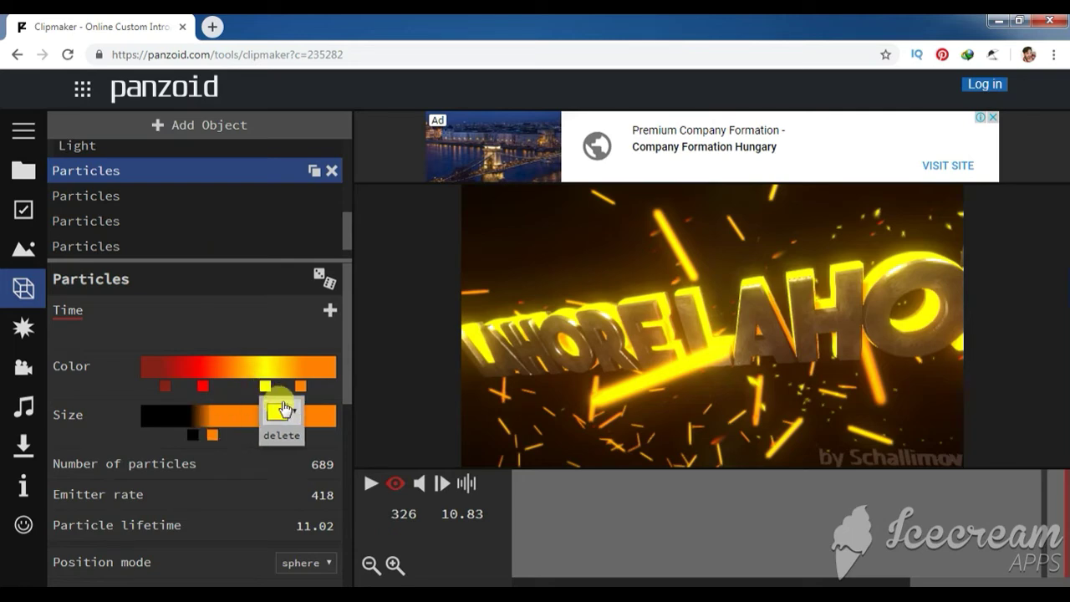
{"action": "left_click", "coordinate": [279, 412]}
{"action": "left_click", "coordinate": [290, 412]}
{"action": "left_click", "coordinate": [290, 412]}
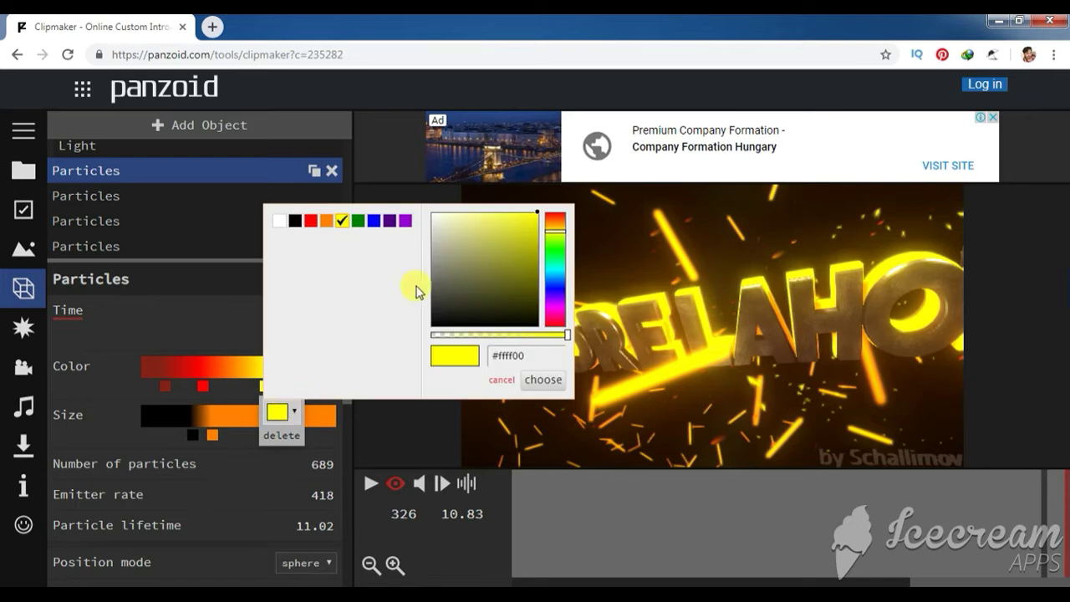
{"action": "left_click", "coordinate": [374, 220]}
{"action": "left_click", "coordinate": [543, 379]}
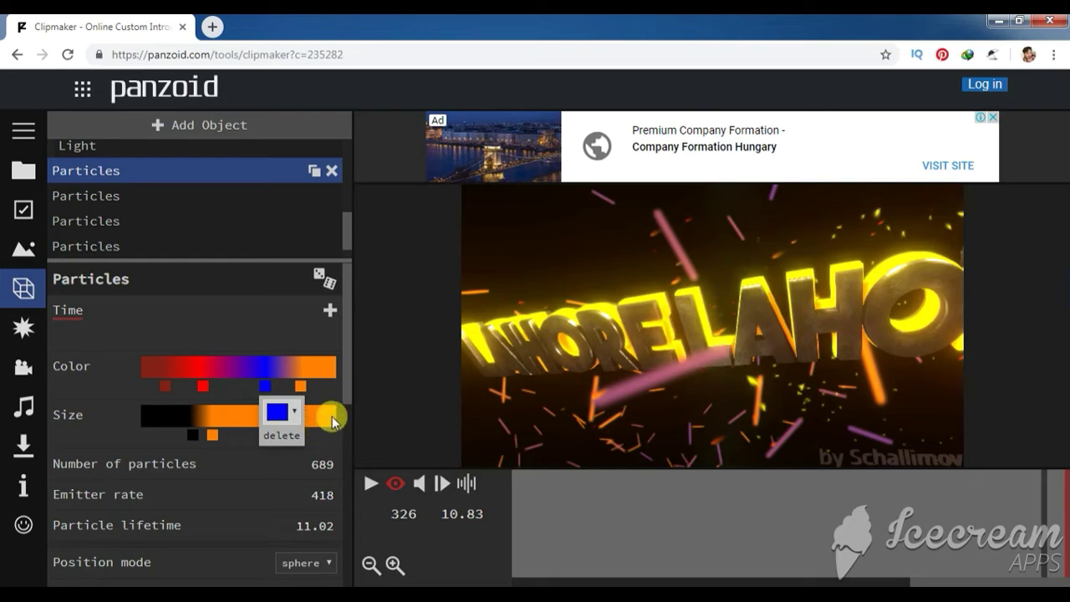
{"action": "left_click", "coordinate": [367, 484]}
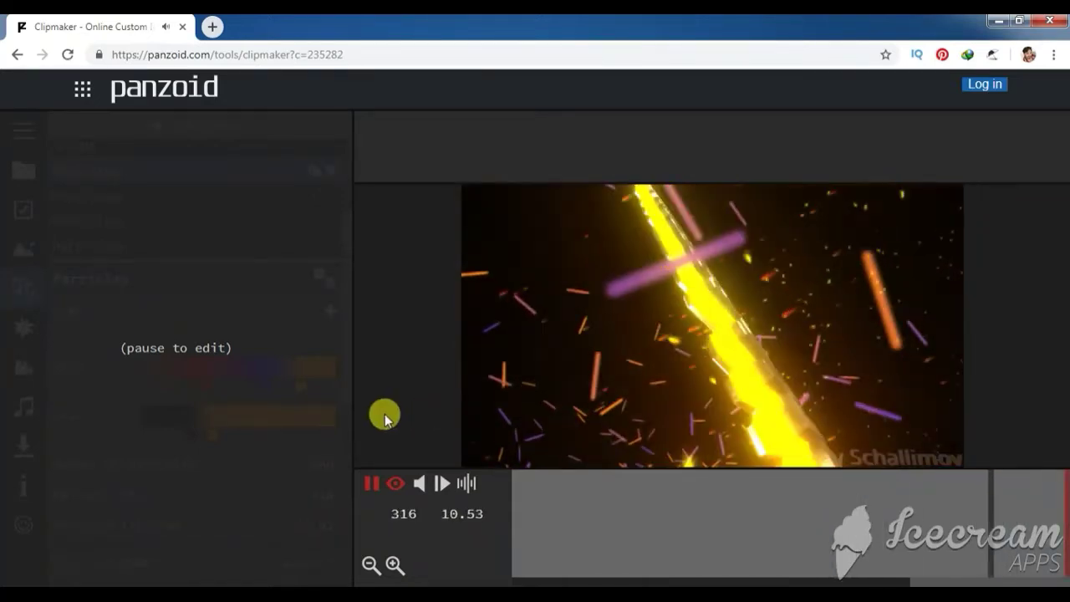
- Pause the preview and select the first 'LAHORE LAHORE A' text object
{"action": "left_click", "coordinate": [369, 485]}
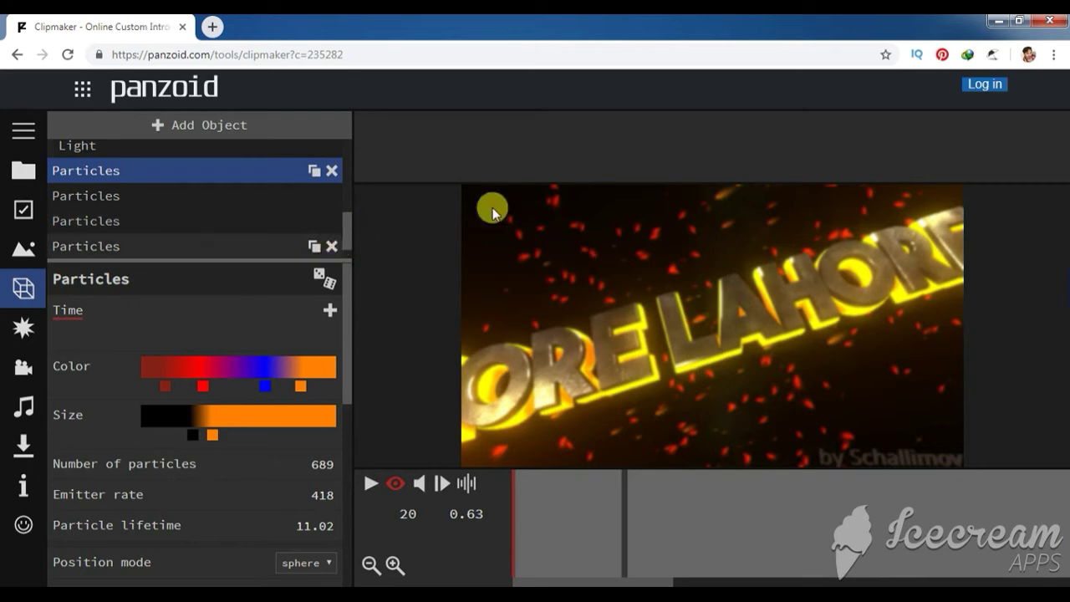
{"action": "left_click_drag", "start_coordinate": [349, 227], "coordinate": [350, 240]}
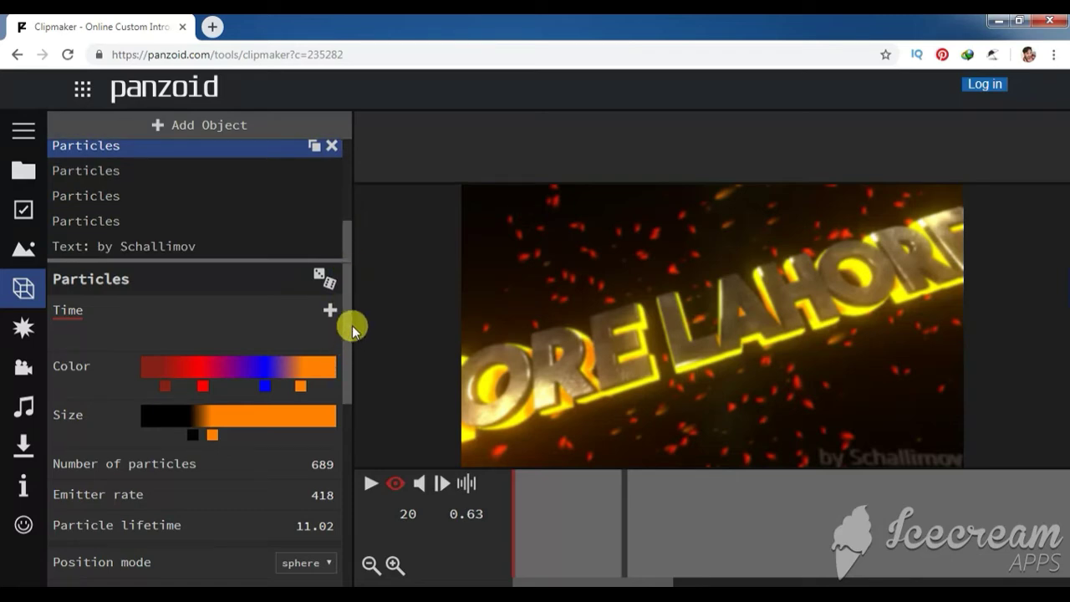
{"action": "left_click_drag", "start_coordinate": [346, 232], "coordinate": [346, 143]}
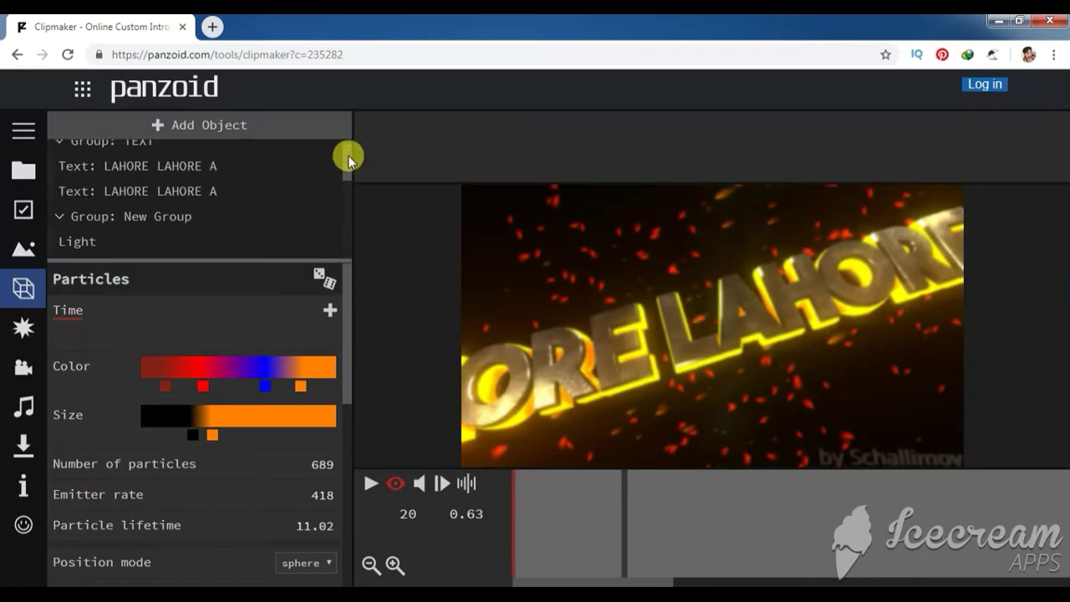
{"action": "left_click", "coordinate": [174, 178]}
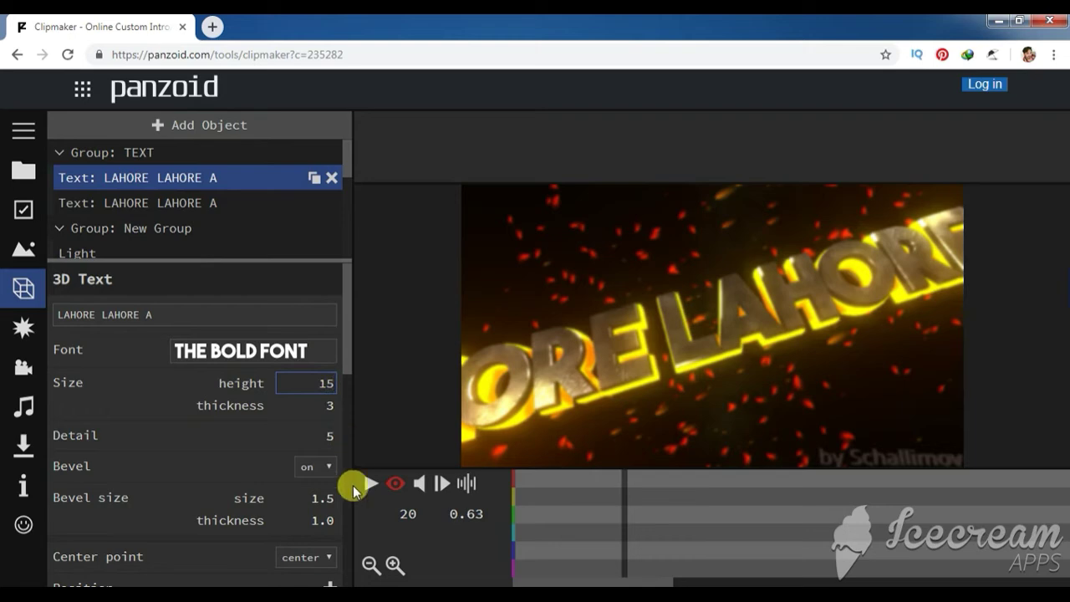
- Set the second 'LAHORE LAHORE A' text's height to 15
{"action": "left_click", "coordinate": [366, 505]}
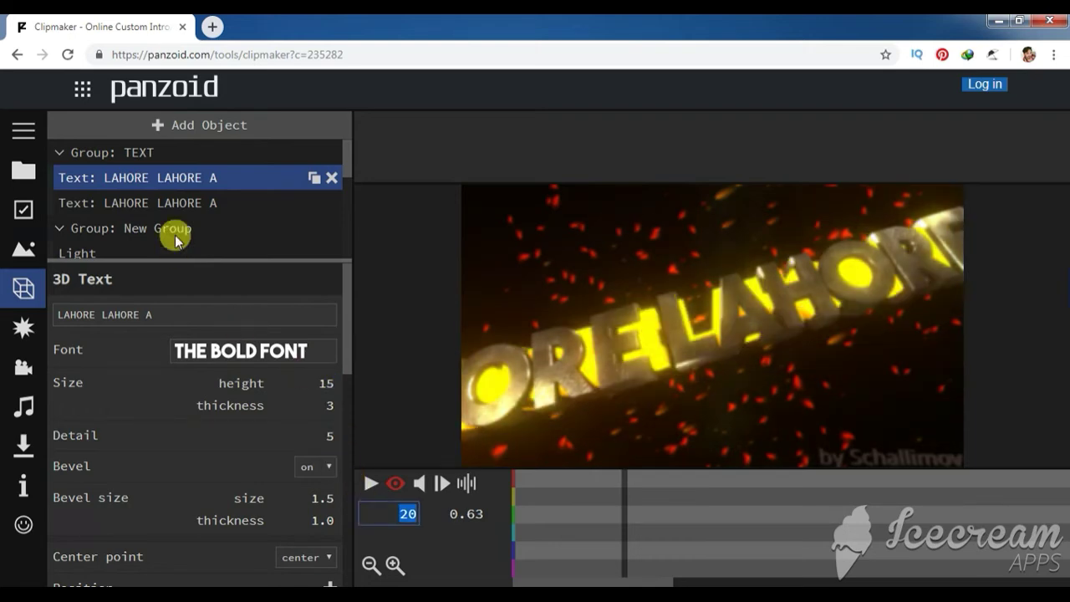
{"action": "left_click", "coordinate": [172, 203]}
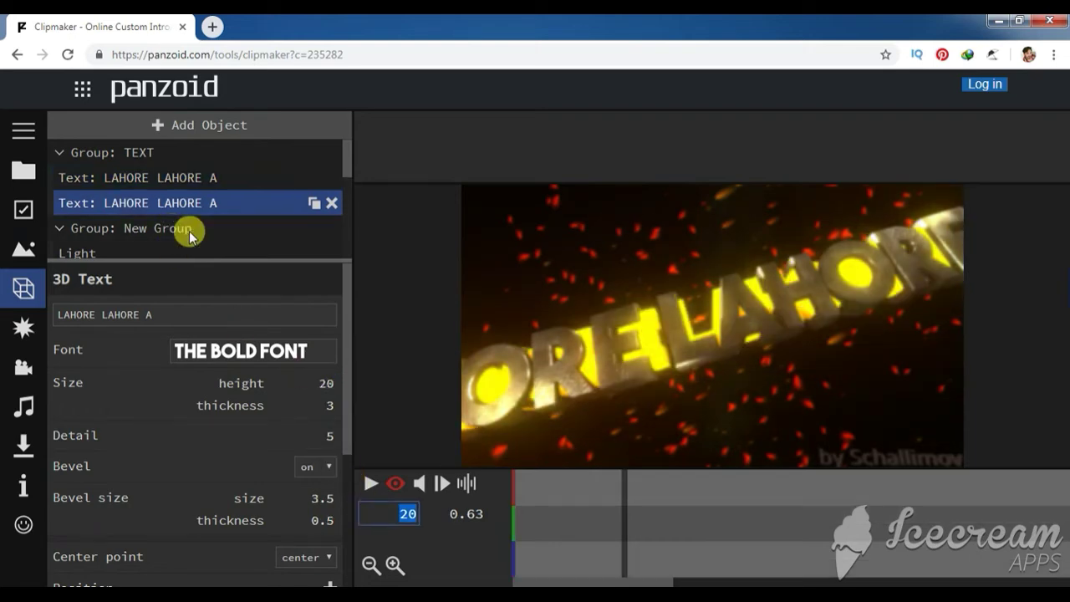
{"action": "left_click", "coordinate": [312, 378]}
{"action": "type", "text": "15"}
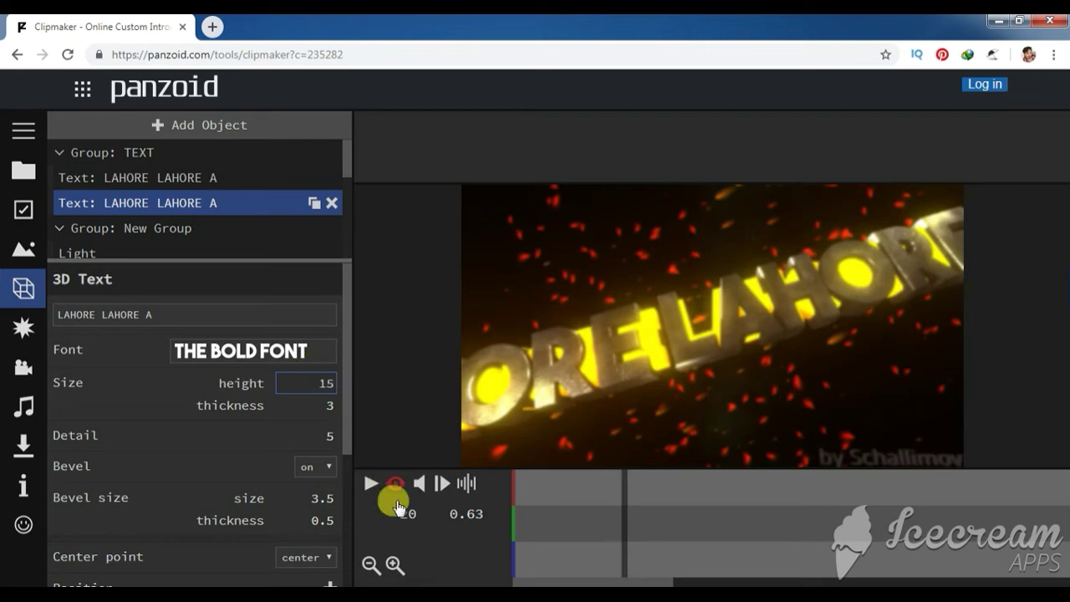
{"action": "left_click", "coordinate": [368, 512]}
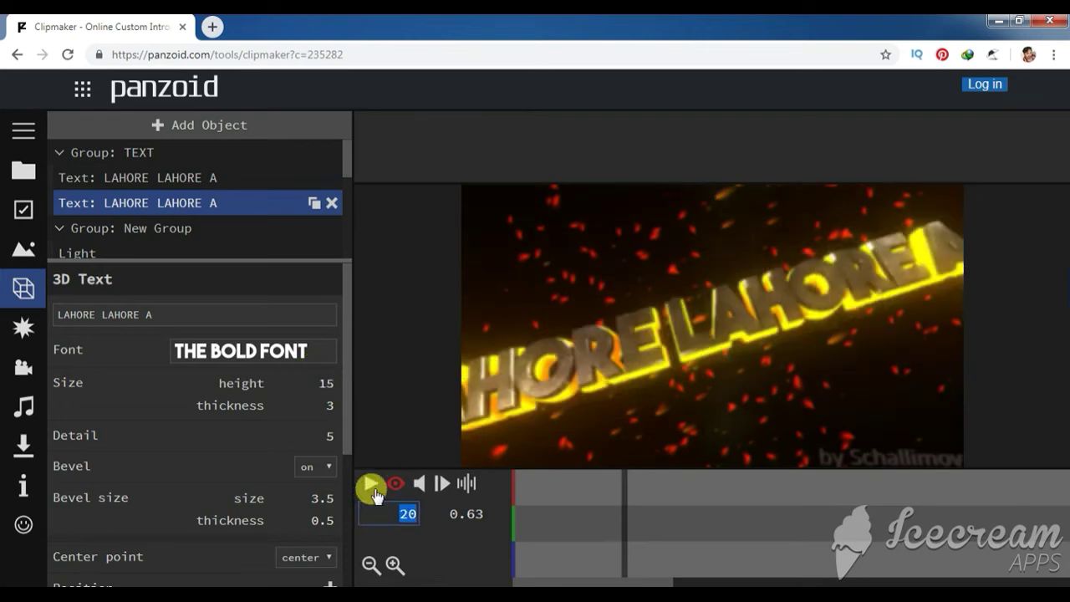
- Play and pause the intro to preview the resized text
{"action": "left_click", "coordinate": [368, 484]}
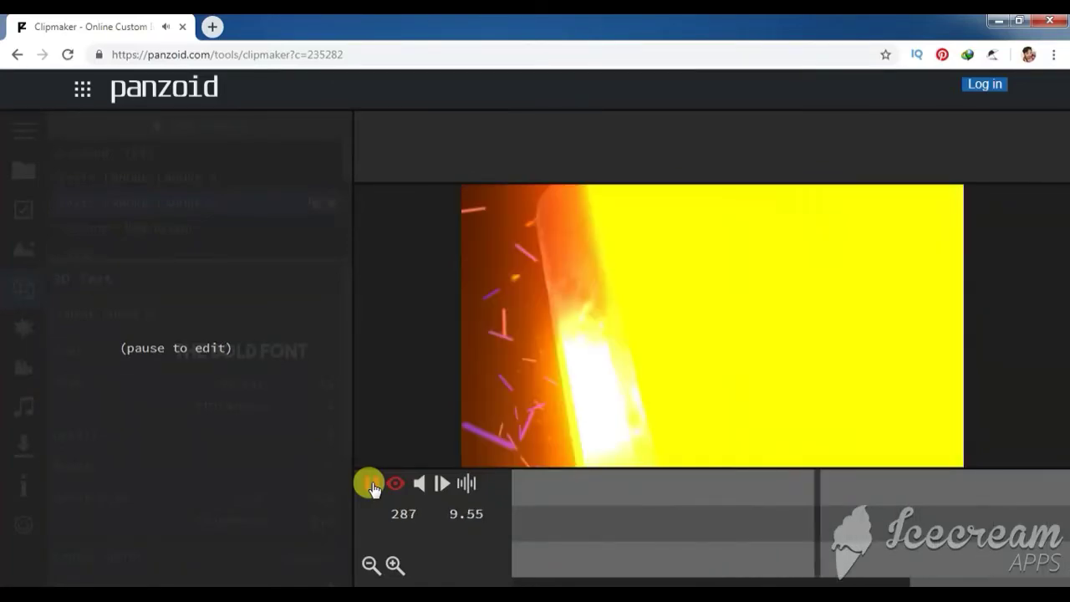
{"action": "left_click", "coordinate": [370, 485]}
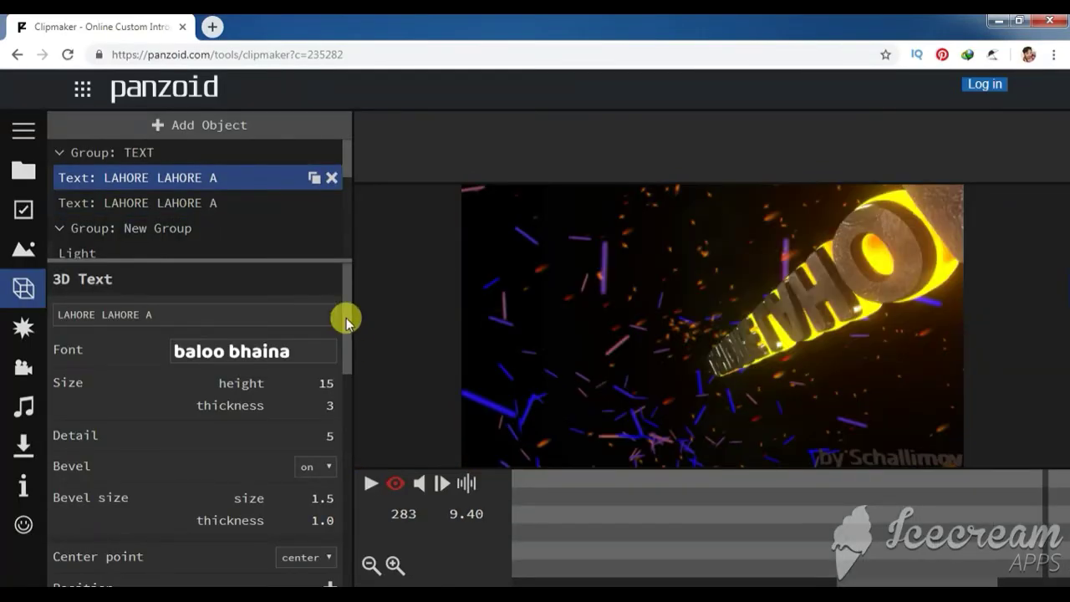
{"action": "scroll", "coordinate": [346, 309], "scroll_direction": "down", "scroll_amount": 3}
{"action": "scroll", "coordinate": [347, 301], "scroll_direction": "up", "scroll_amount": 2}
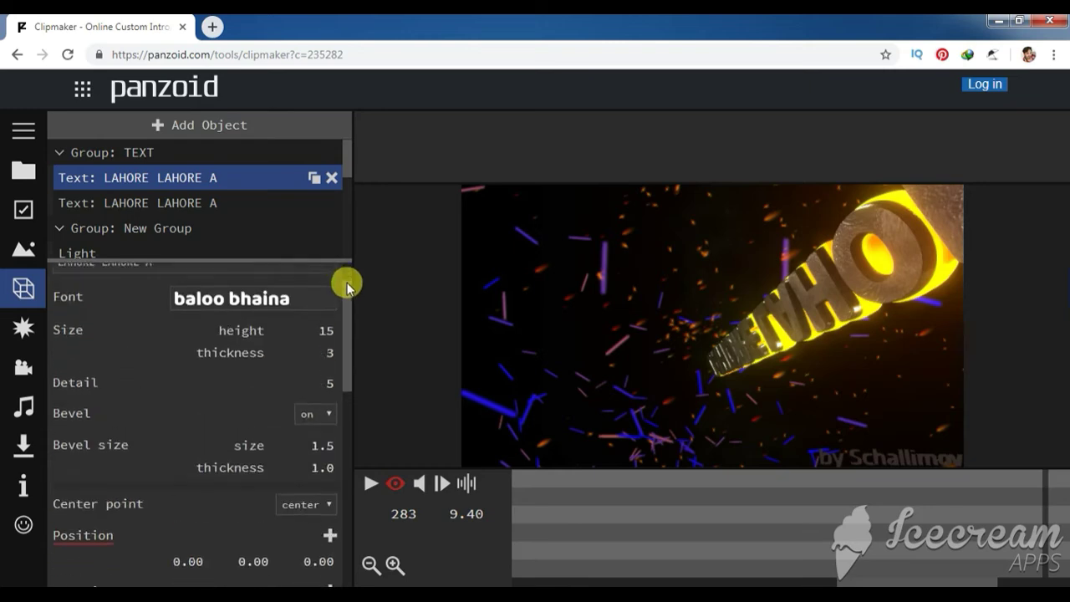
{"action": "scroll", "coordinate": [347, 284], "scroll_direction": "up", "scroll_amount": 1}
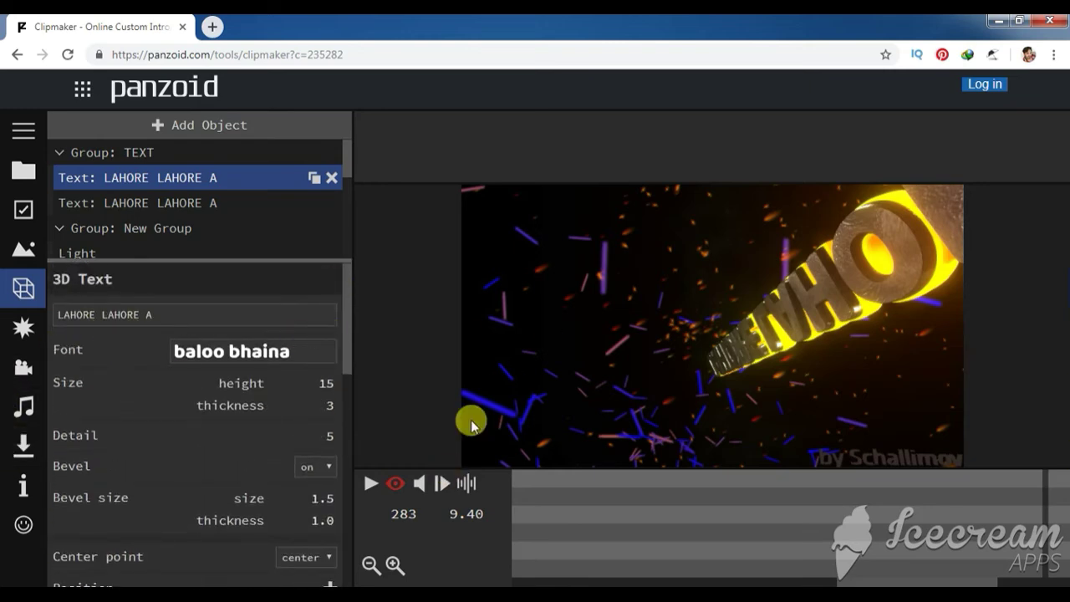
- Render the intro in balanced mode as .mkv (vp8/opus)
{"action": "left_click", "coordinate": [20, 448]}
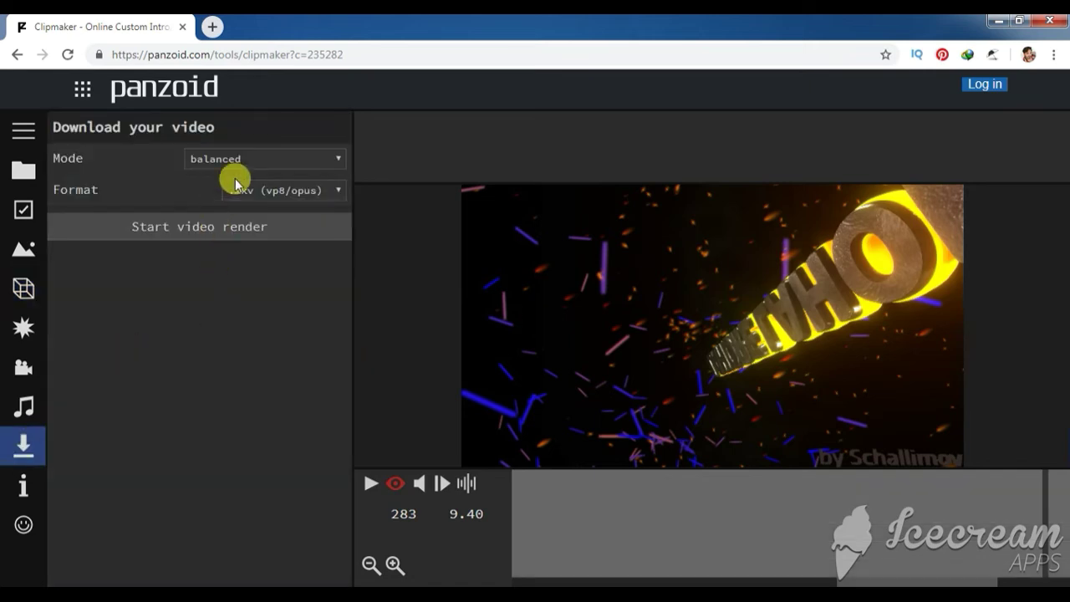
{"action": "left_click", "coordinate": [301, 167]}
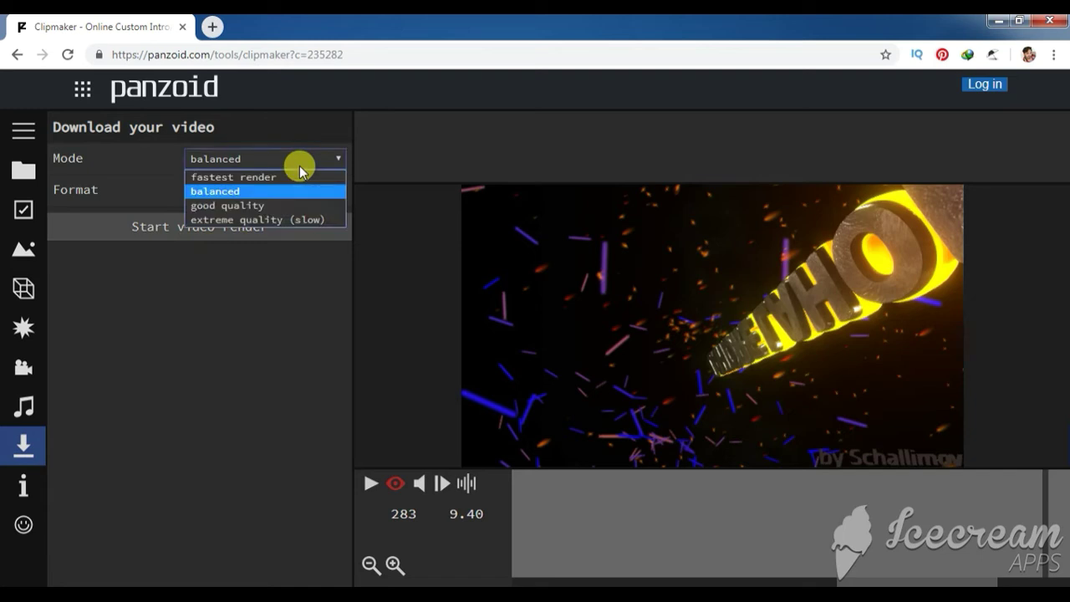
{"action": "left_click", "coordinate": [236, 197]}
{"action": "left_click", "coordinate": [259, 192]}
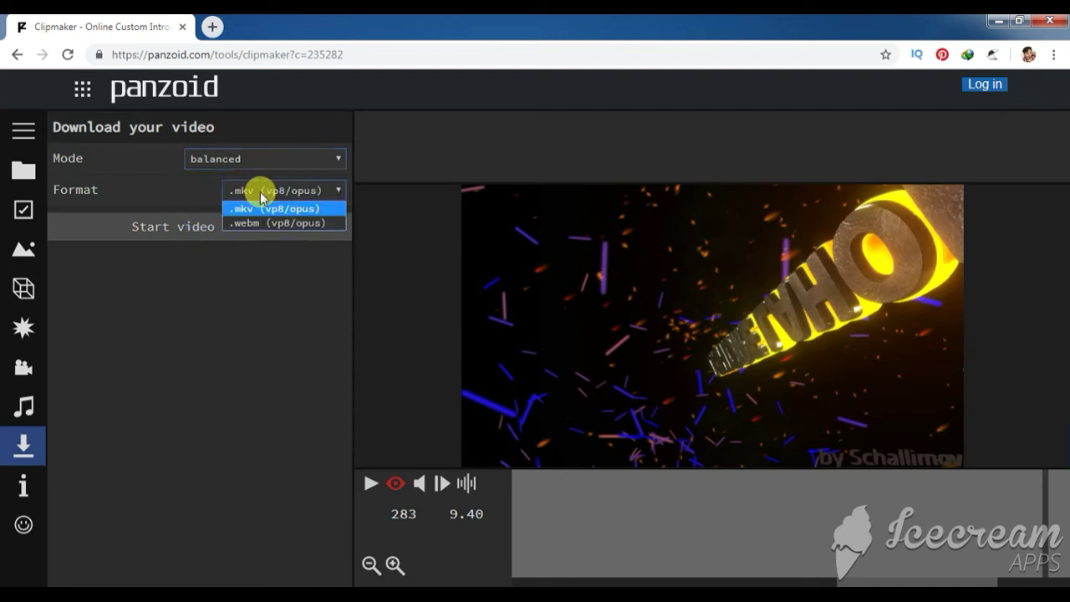
{"action": "left_click", "coordinate": [261, 196]}
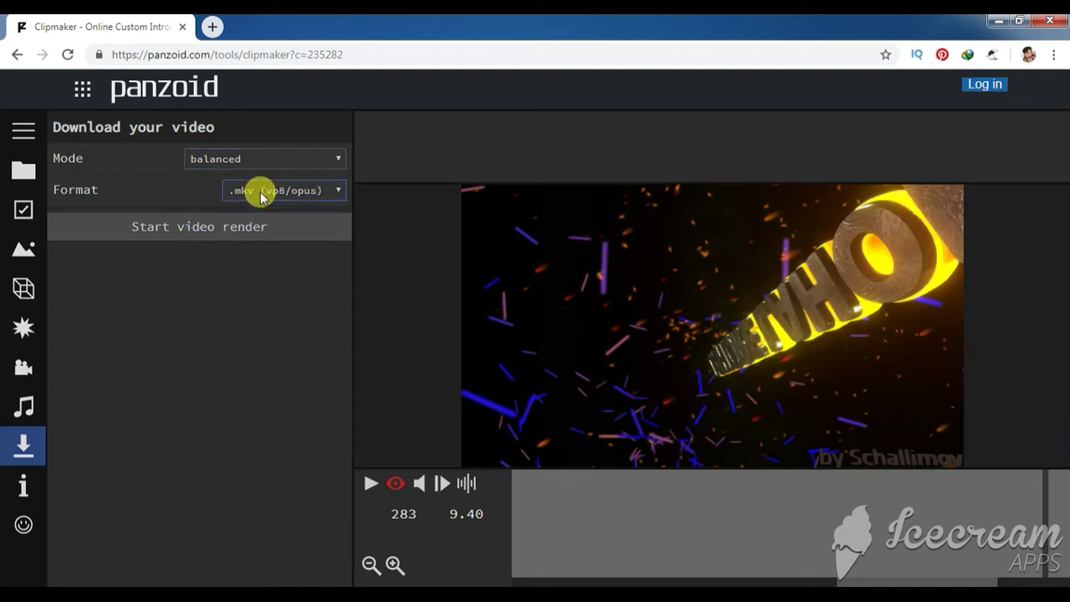
{"action": "left_click", "coordinate": [265, 160]}
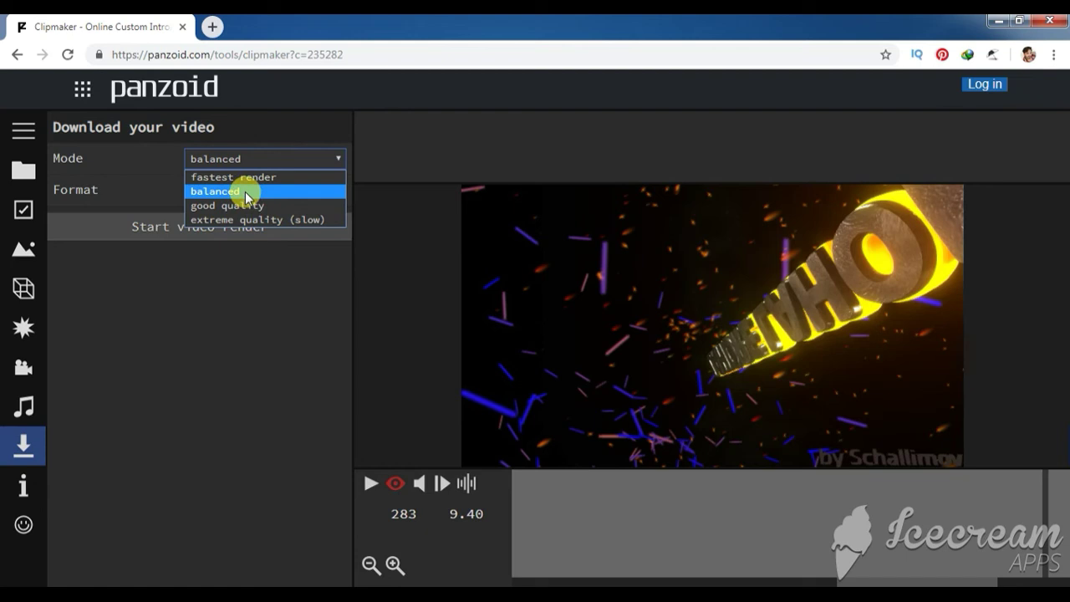
{"action": "left_click", "coordinate": [247, 192]}
{"action": "left_click", "coordinate": [215, 227]}
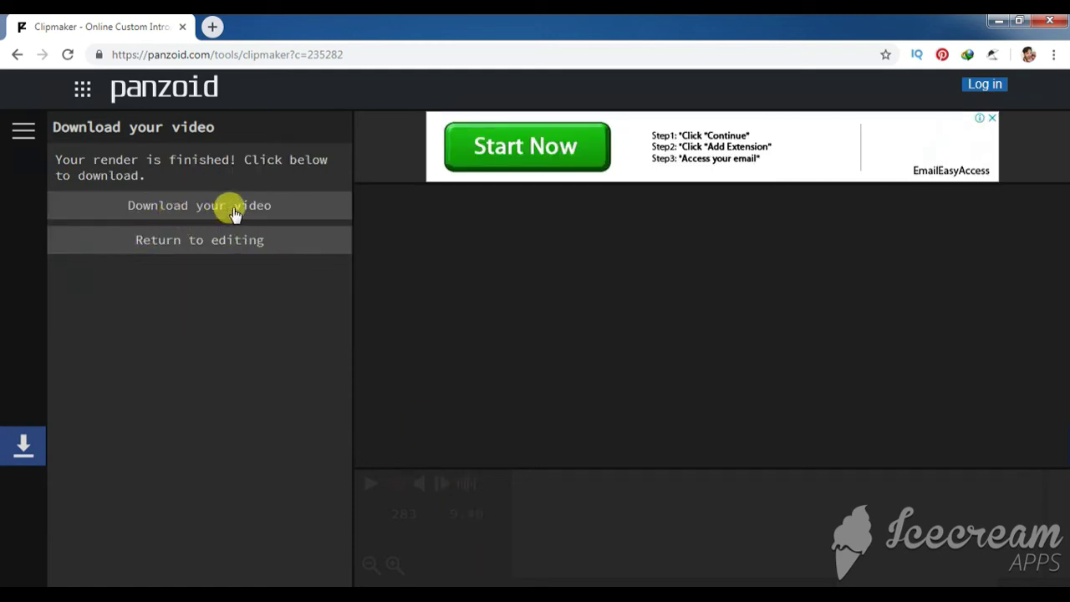
- Download the rendered intro video
{"action": "left_click", "coordinate": [201, 209]}
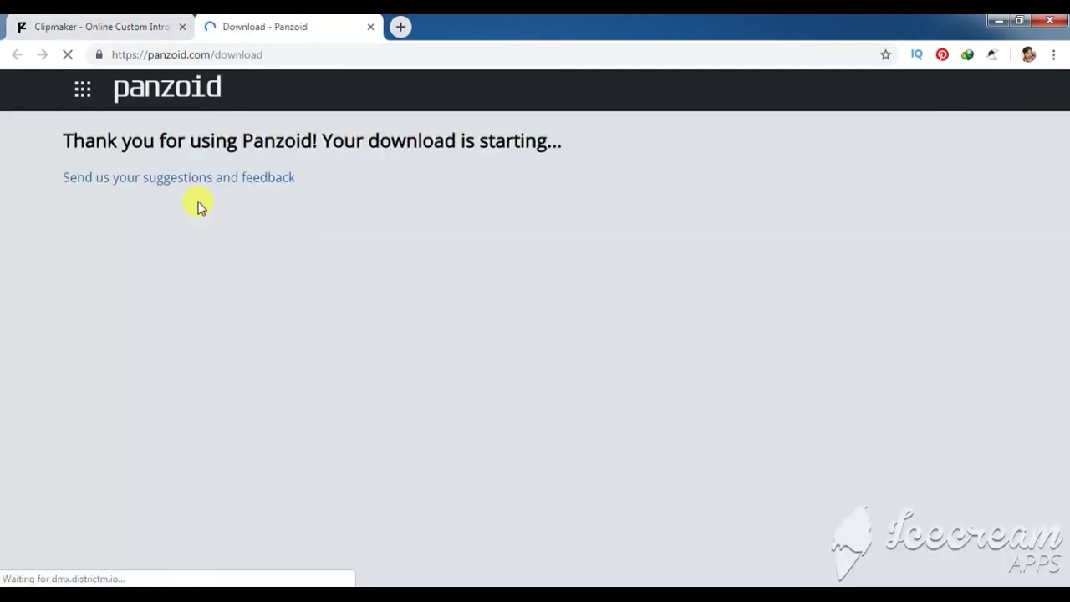